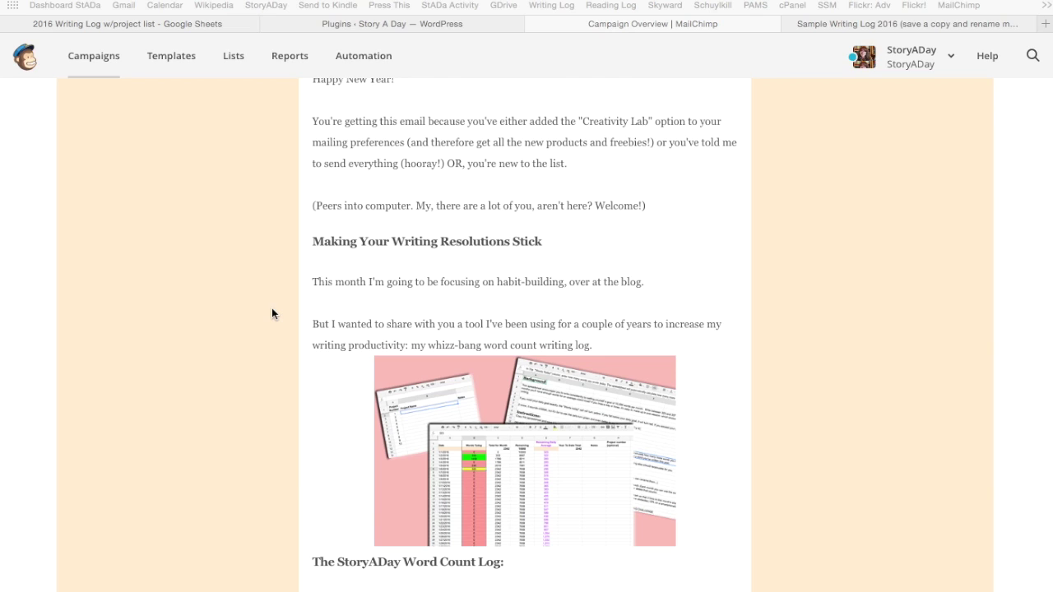
Open the newsletter's "you can have a copy for free" link in a new tab and switch to the sample writing log.
{"action": "scroll", "coordinate": [274, 314], "scroll_direction": "down", "scroll_amount": 1}
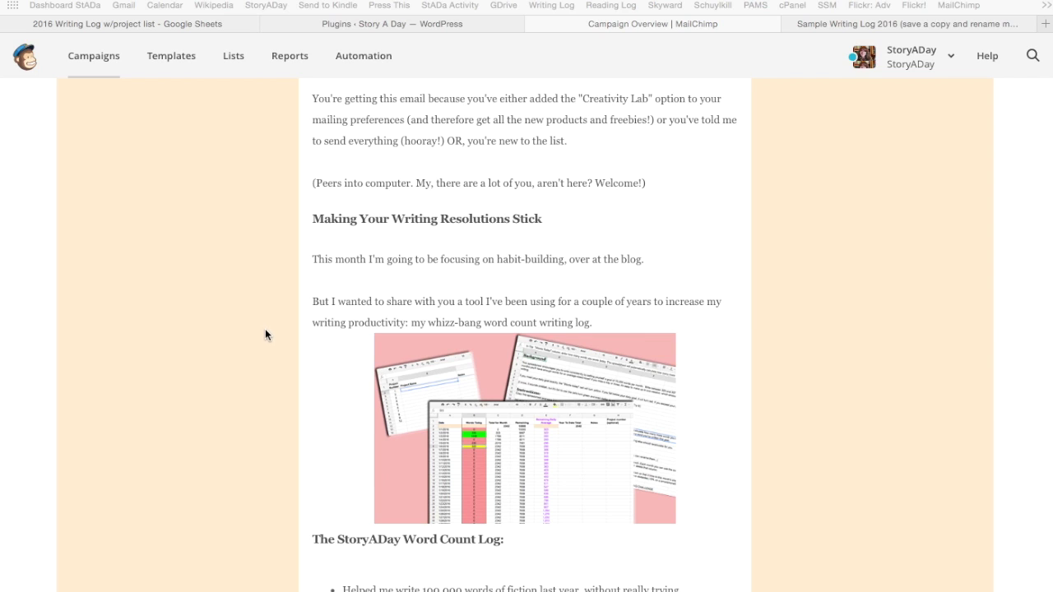
{"action": "scroll", "coordinate": [257, 373], "scroll_direction": "down", "scroll_amount": 3}
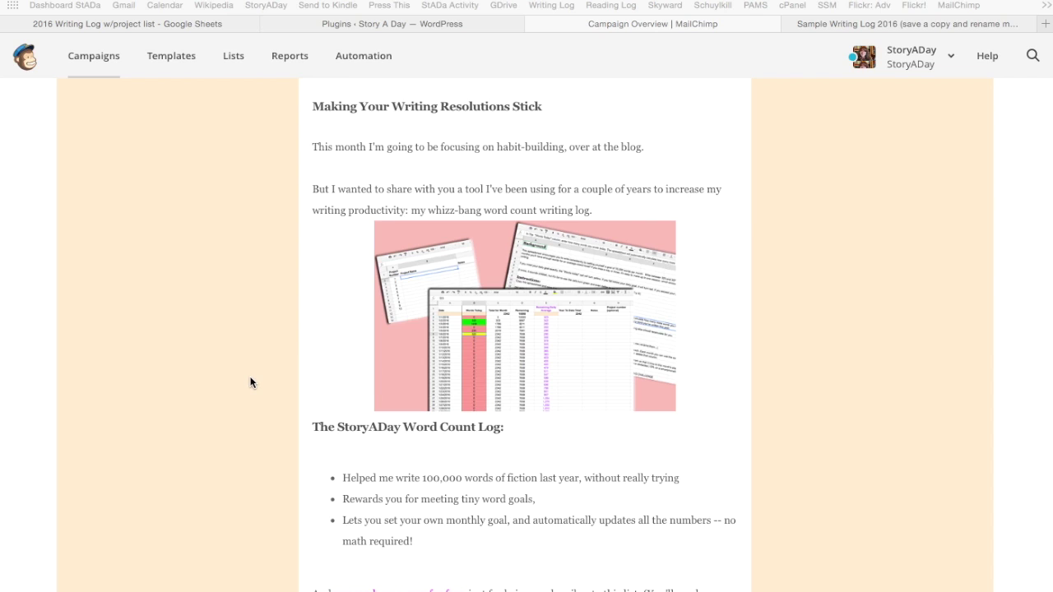
{"action": "scroll", "coordinate": [251, 382], "scroll_direction": "down", "scroll_amount": 3}
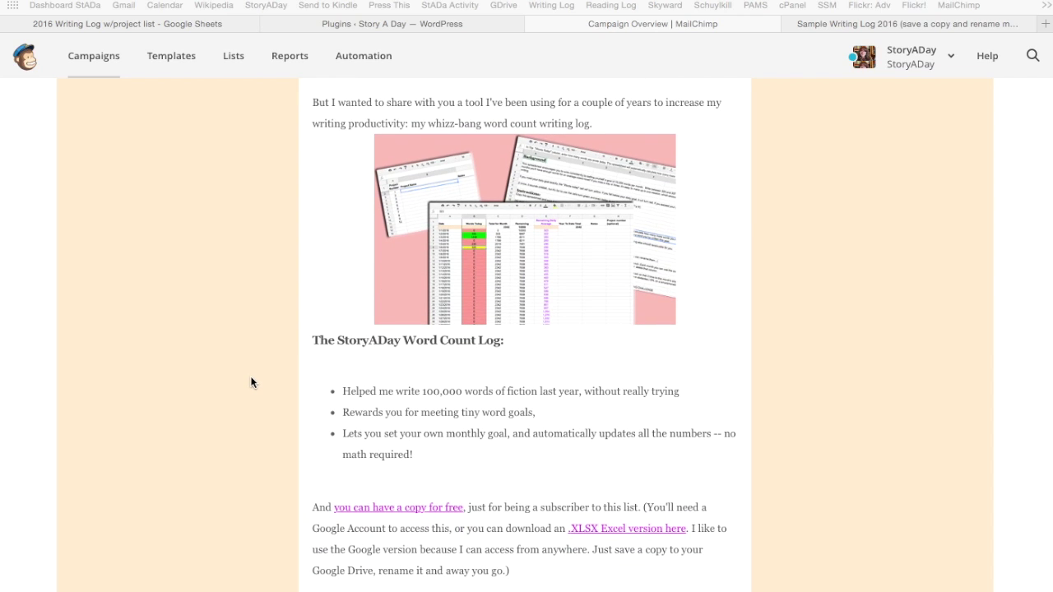
{"action": "scroll", "coordinate": [250, 382], "scroll_direction": "down", "scroll_amount": 3}
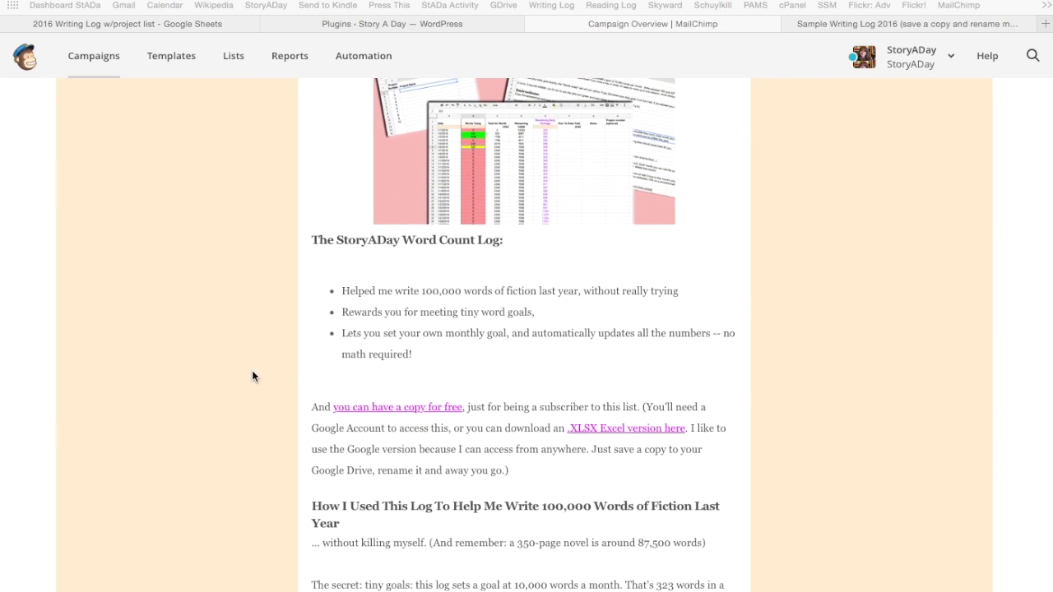
{"action": "scroll", "coordinate": [325, 392], "scroll_direction": "up", "scroll_amount": 2}
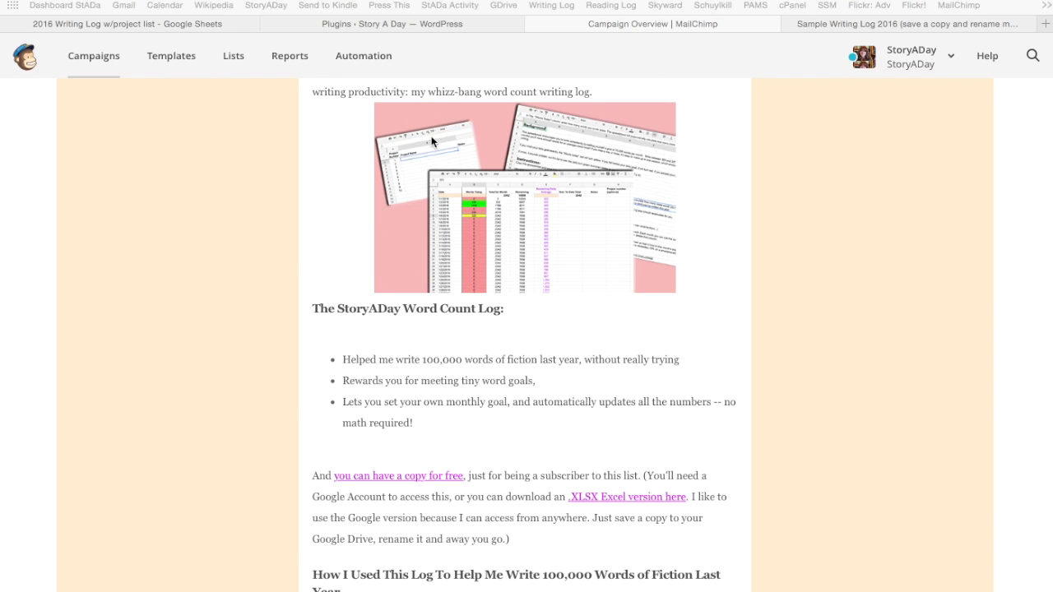
{"action": "right_click", "coordinate": [382, 475]}
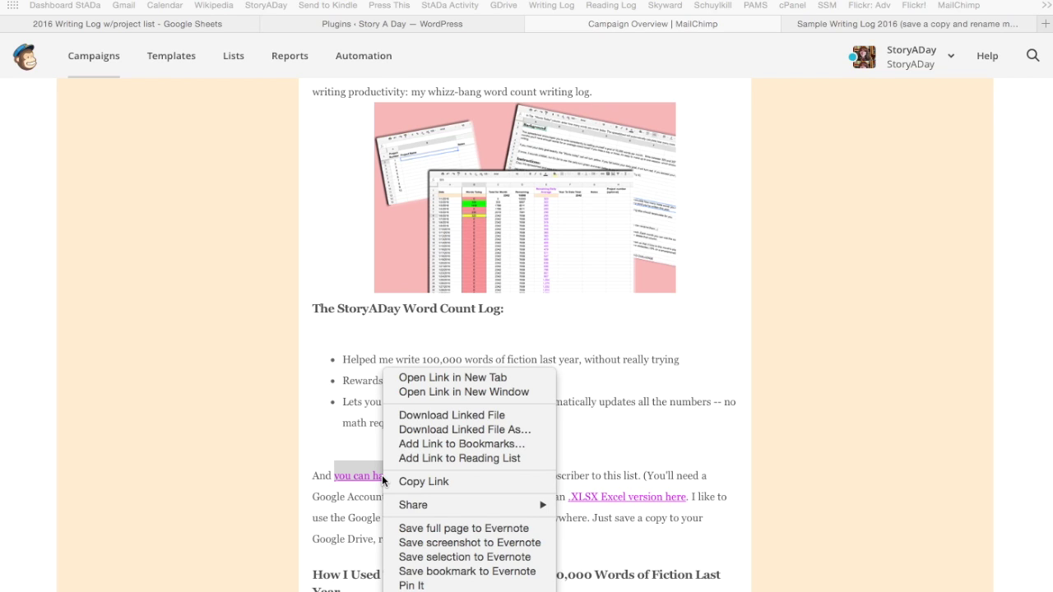
{"action": "left_click", "coordinate": [467, 378]}
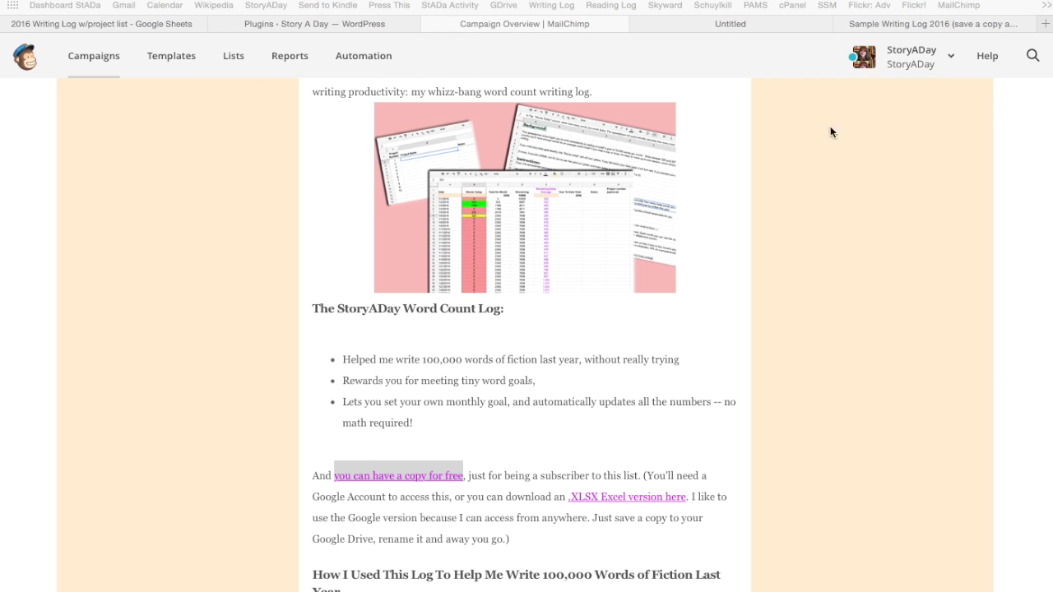
{"action": "left_click", "coordinate": [769, 27]}
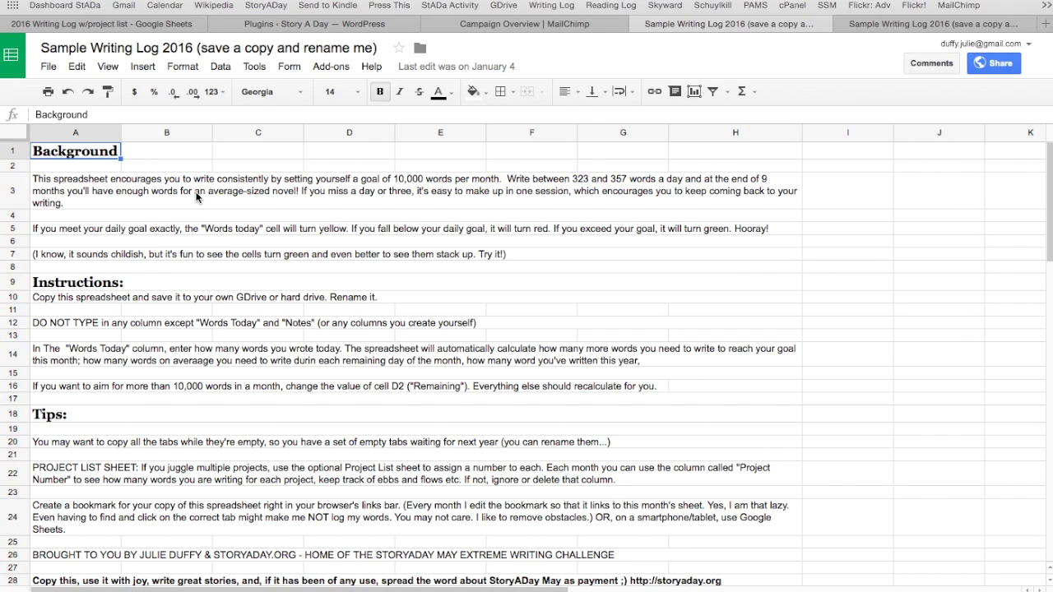
{"action": "left_click", "coordinate": [50, 66]}
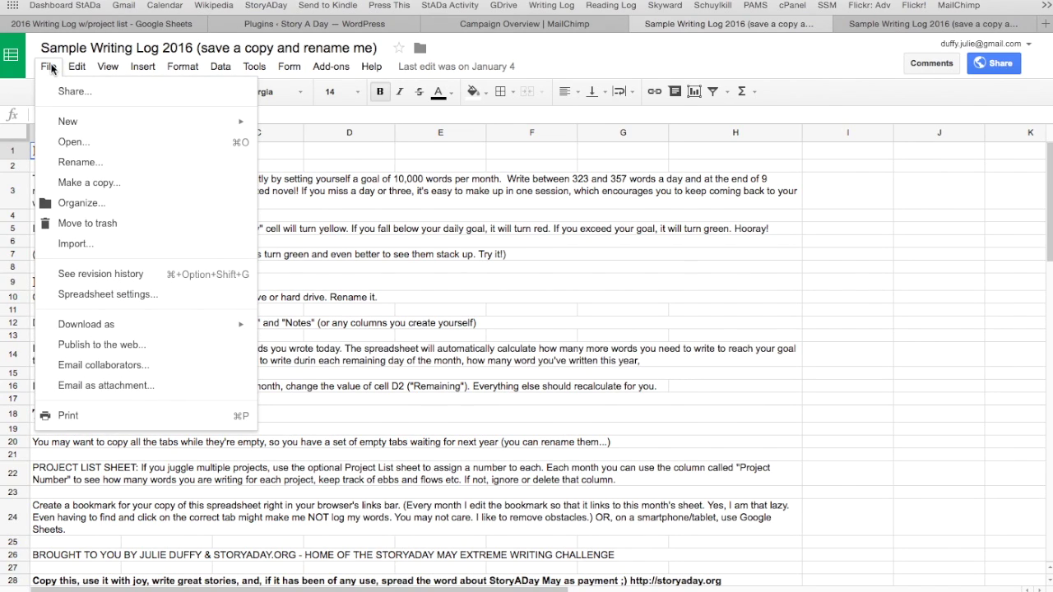
{"action": "mouse_move", "coordinate": [74, 326]}
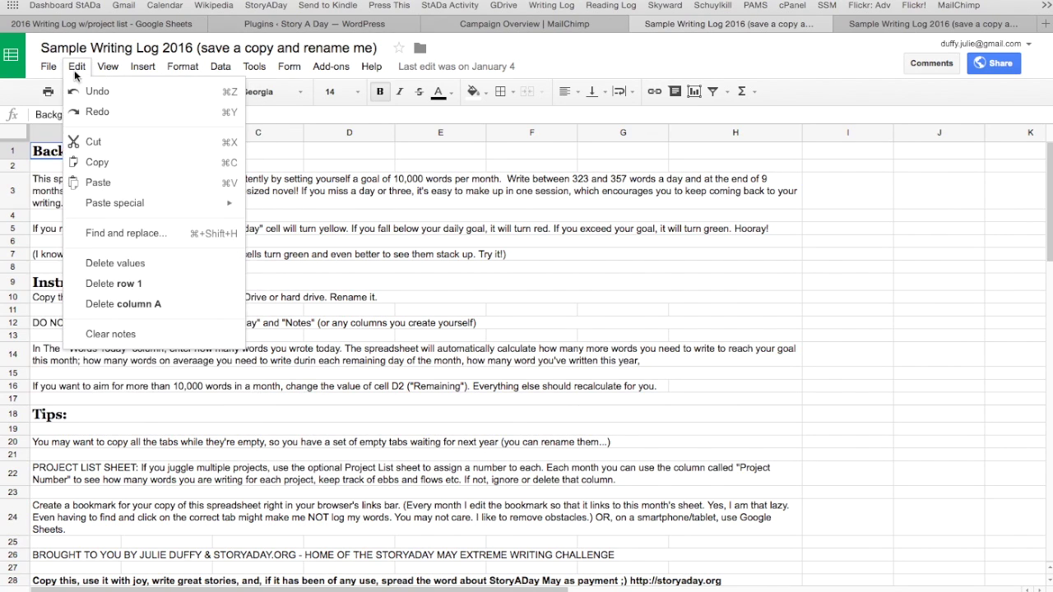
{"action": "left_click", "coordinate": [47, 69]}
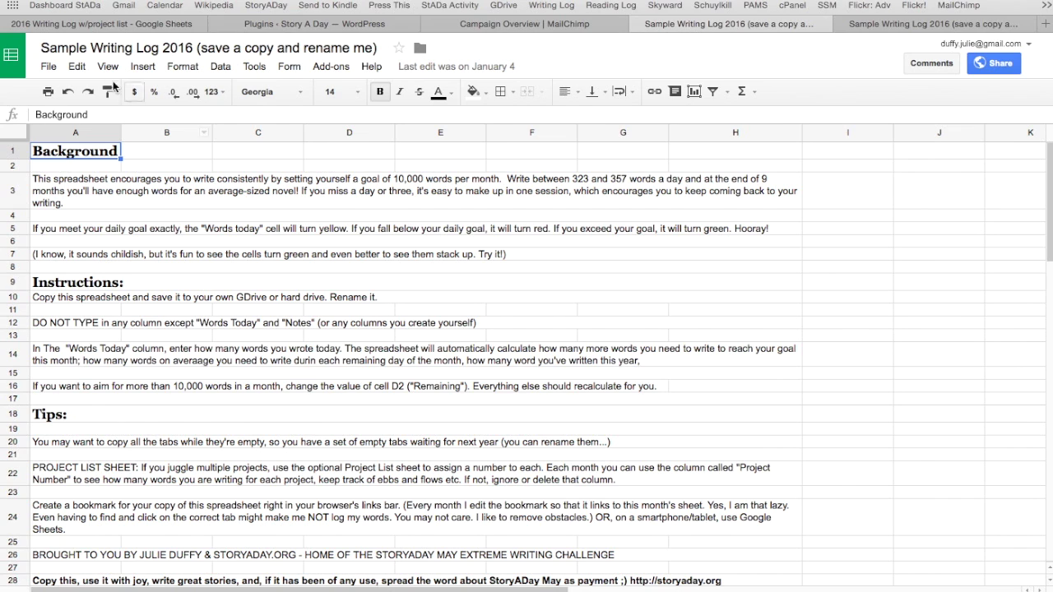
{"action": "left_click", "coordinate": [49, 68]}
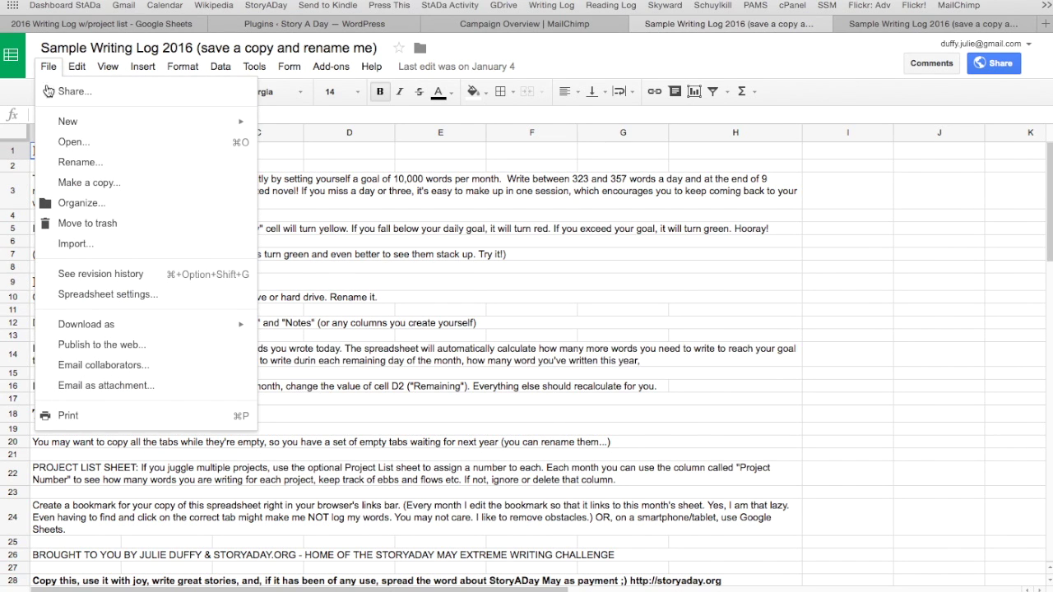
{"action": "left_click", "coordinate": [72, 182]}
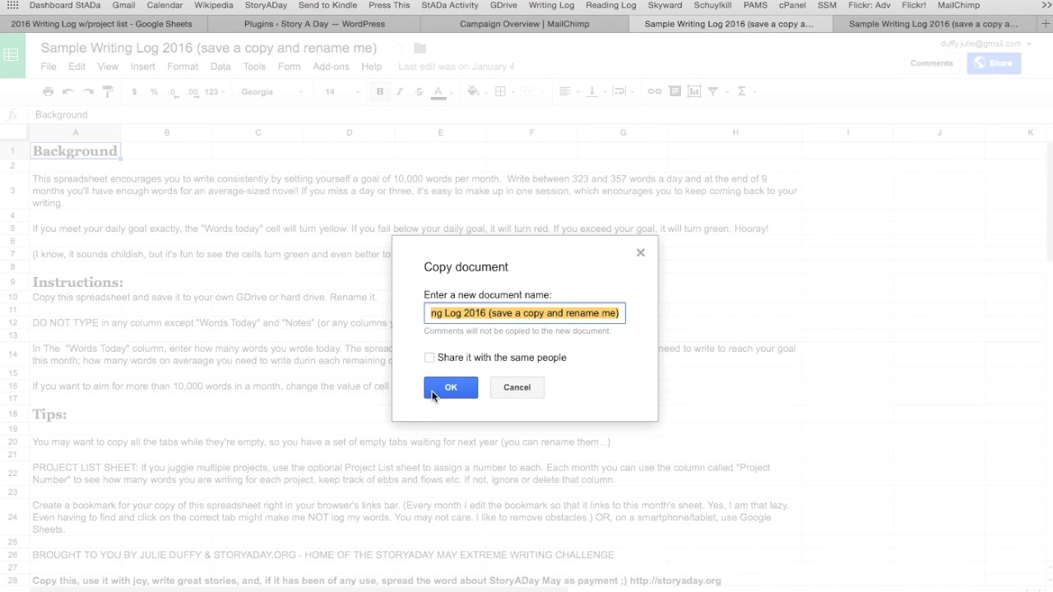
{"action": "left_click", "coordinate": [511, 387]}
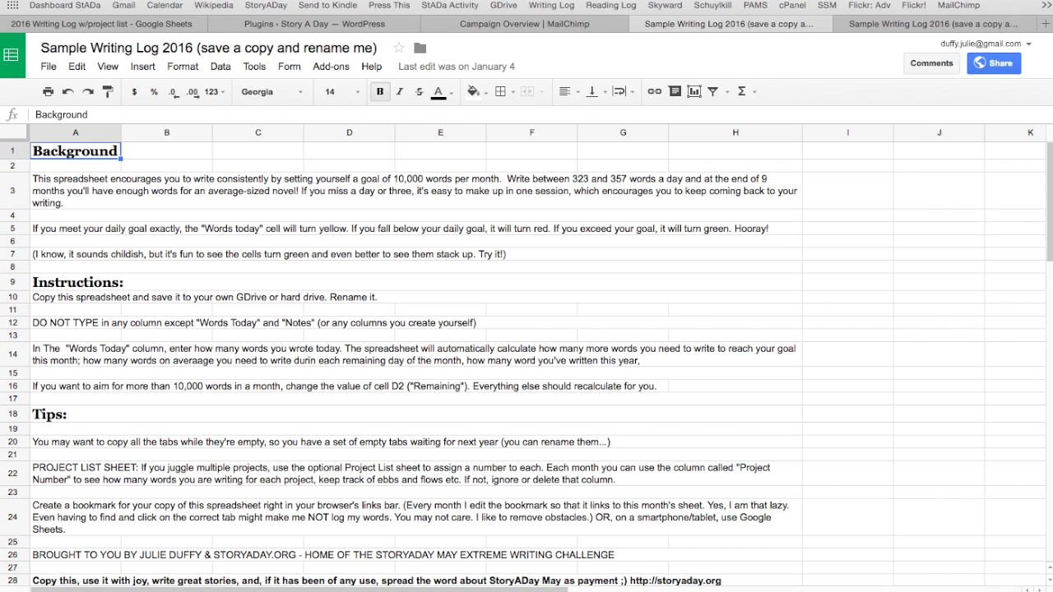
Switch to the January 2016 sheet of the sample log and look over its daily rows.
{"action": "key", "text": "ctrl+shift+Page_Down"}
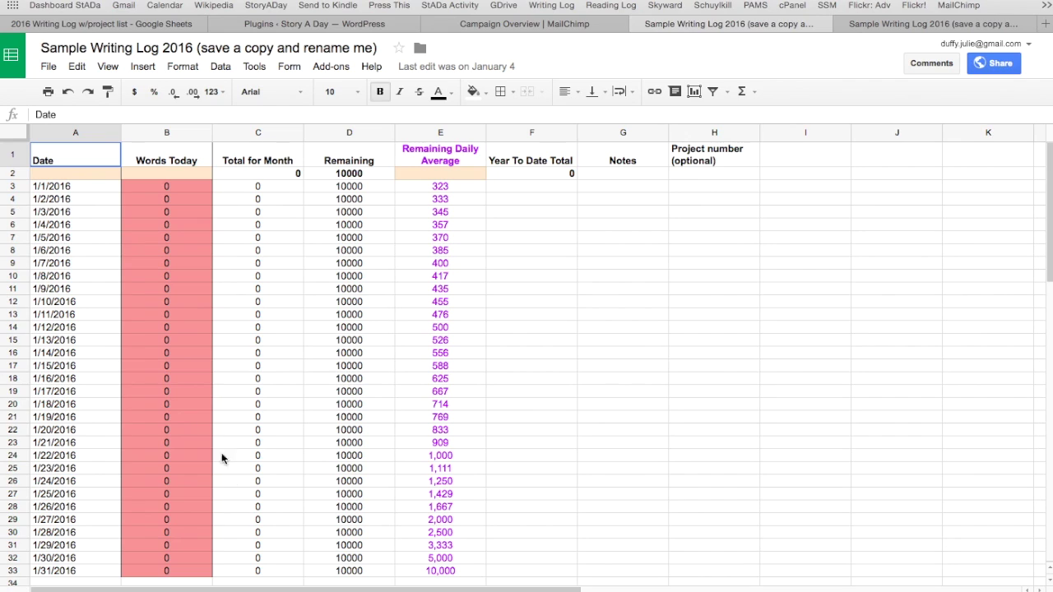
{"action": "scroll", "coordinate": [51, 369], "scroll_direction": "down", "scroll_amount": 4}
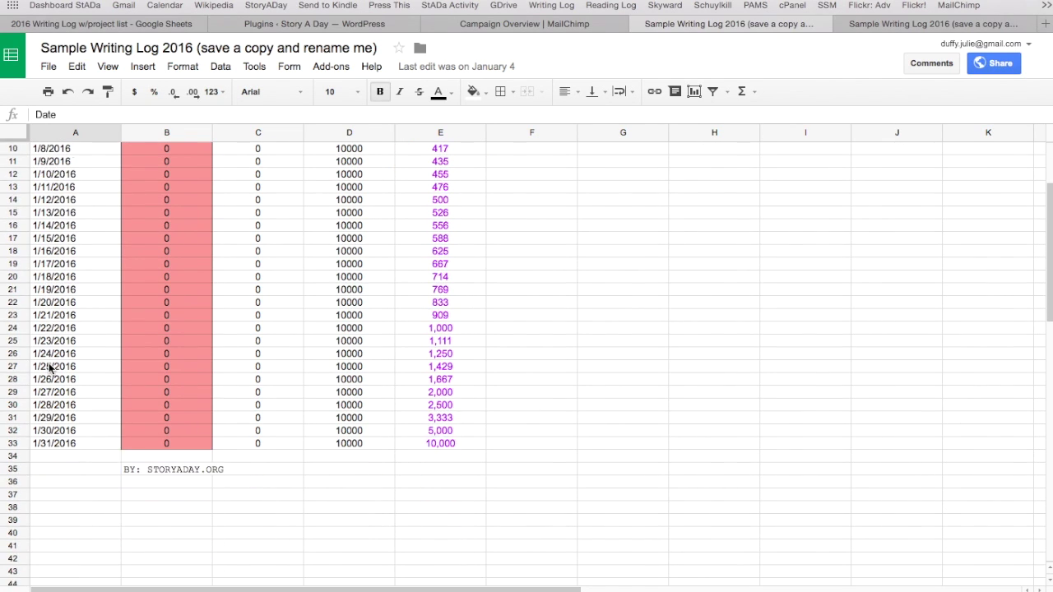
{"action": "scroll", "coordinate": [51, 368], "scroll_direction": "up", "scroll_amount": 4}
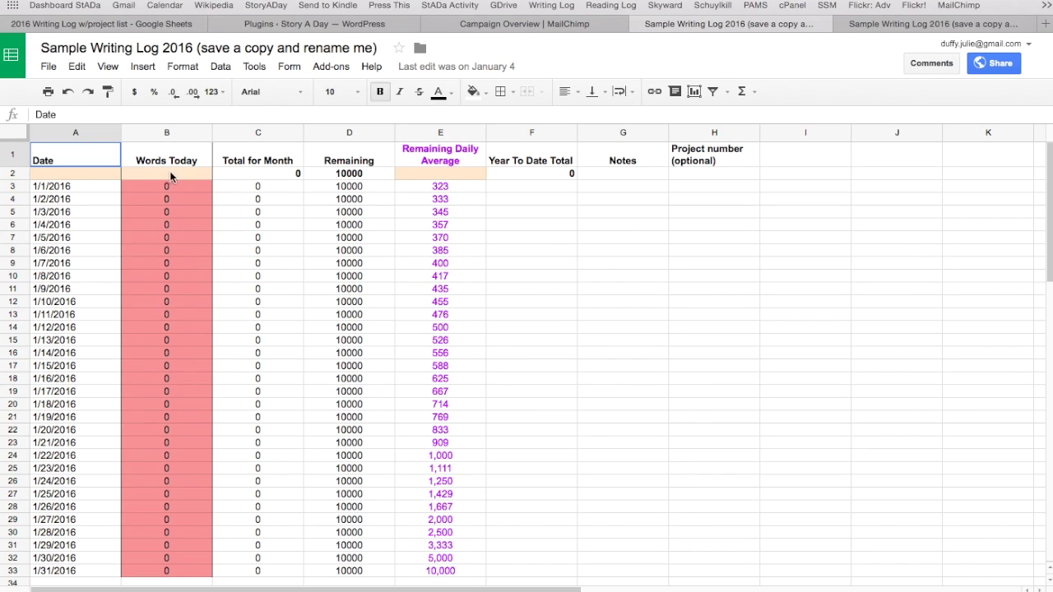
Set the January monthly word goal in cell D2, under Remaining, to 5000.
{"action": "left_click", "coordinate": [342, 176]}
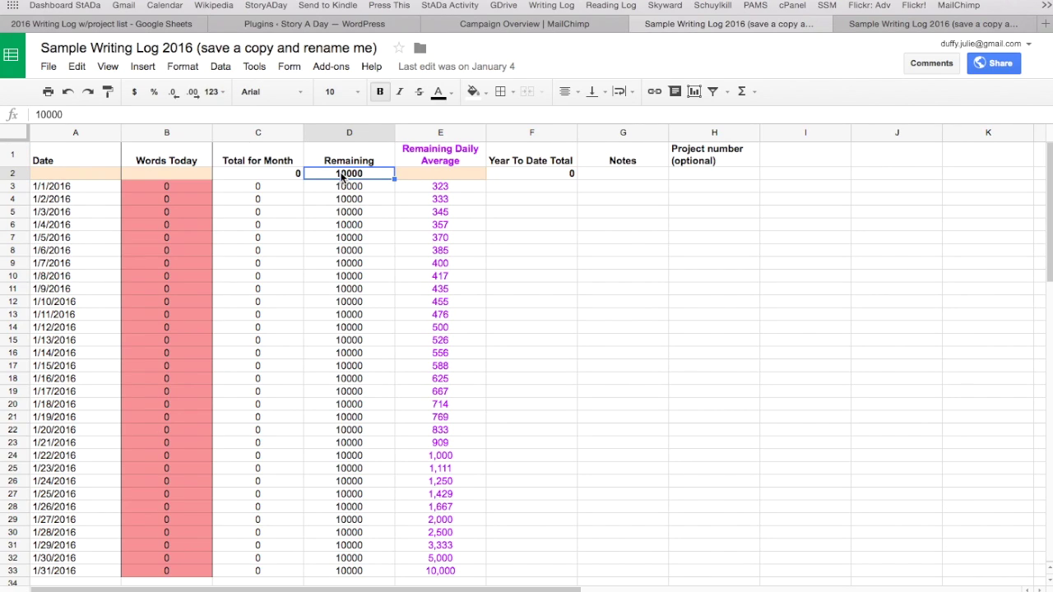
{"action": "double_click", "coordinate": [342, 176]}
{"action": "double_click", "coordinate": [330, 173]}
{"action": "type", "text": "5000"}
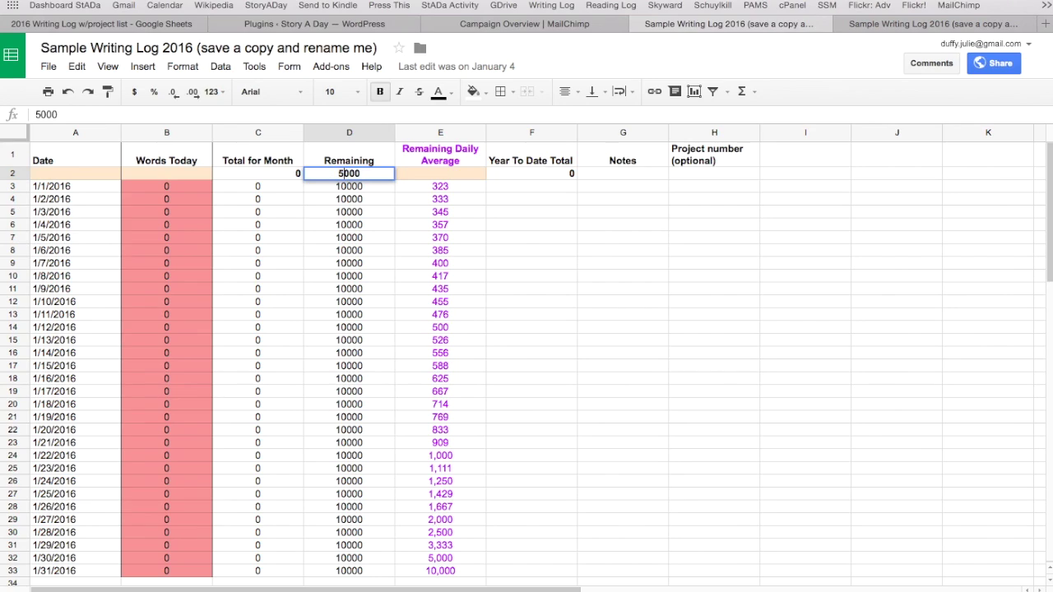
{"action": "key", "text": "Tab"}
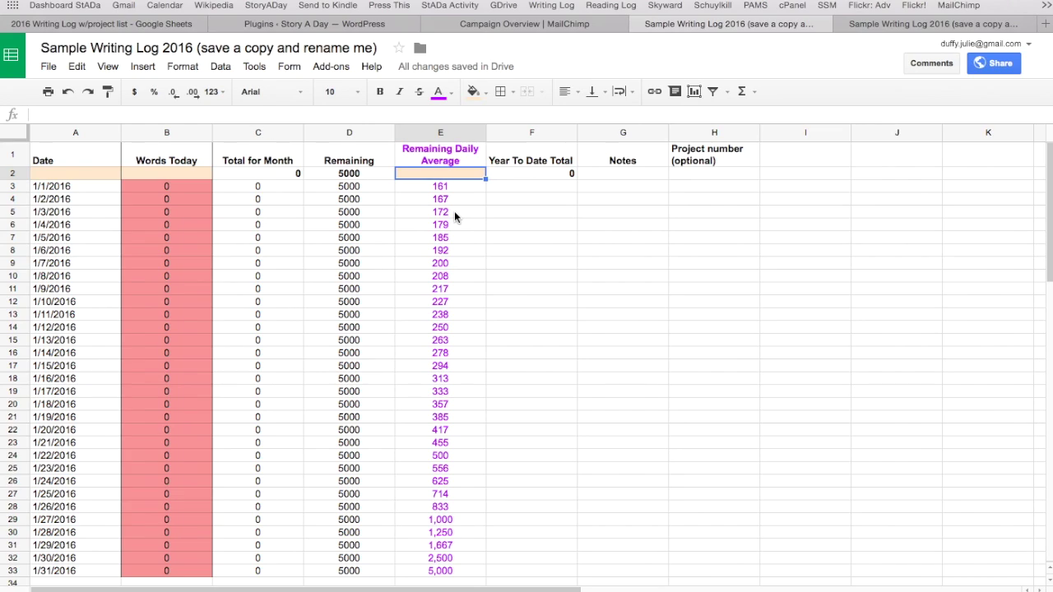
Set the monthly goal in cell D2 to 10000 and check the Remaining Daily Average for the first days of January.
{"action": "left_click", "coordinate": [346, 173]}
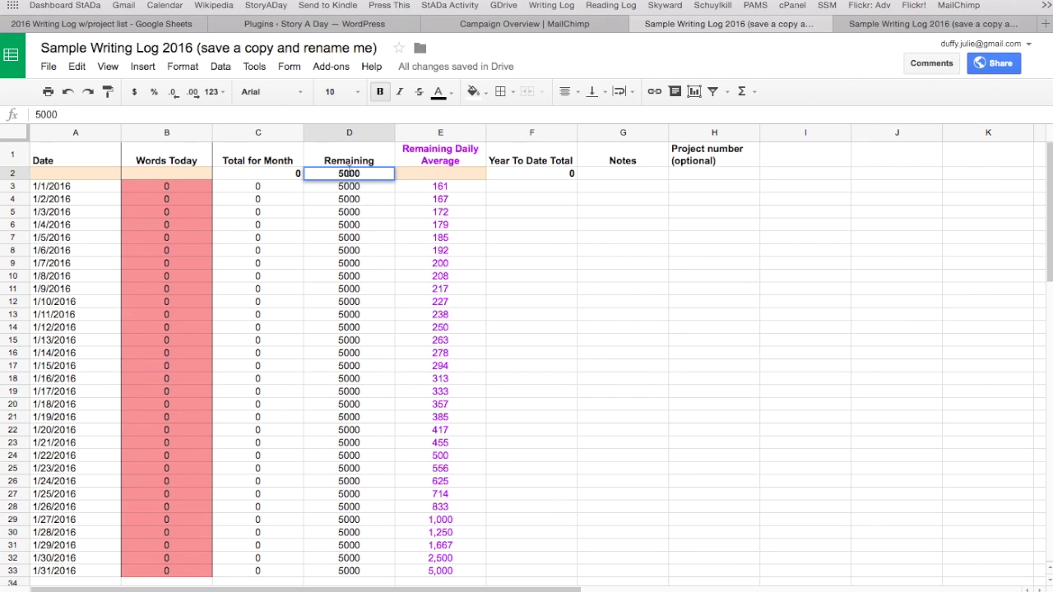
{"action": "type", "text": "10000"}
{"action": "key", "text": "Tab"}
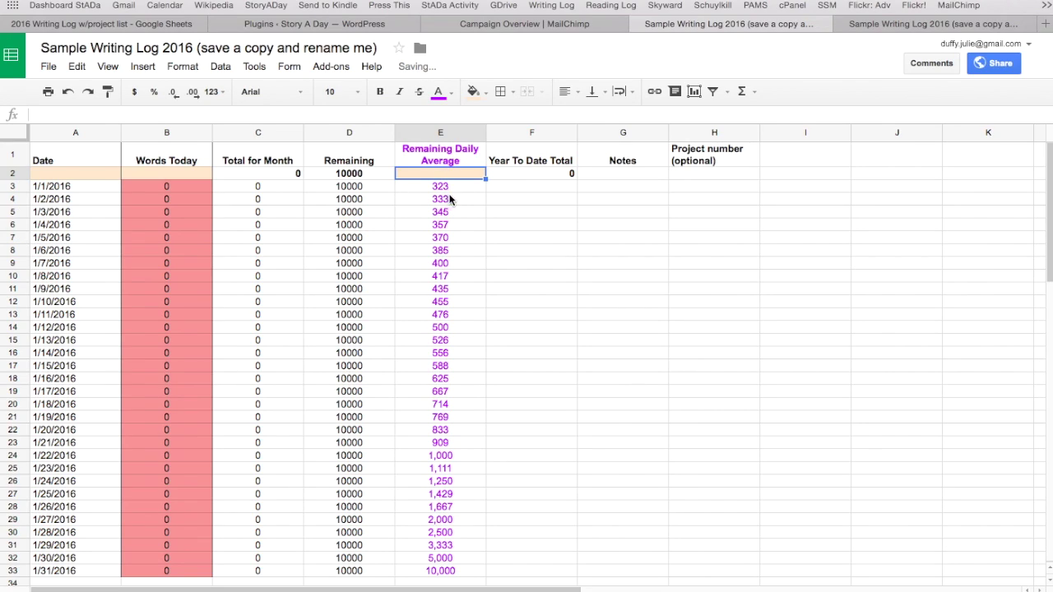
{"action": "left_click", "coordinate": [455, 186]}
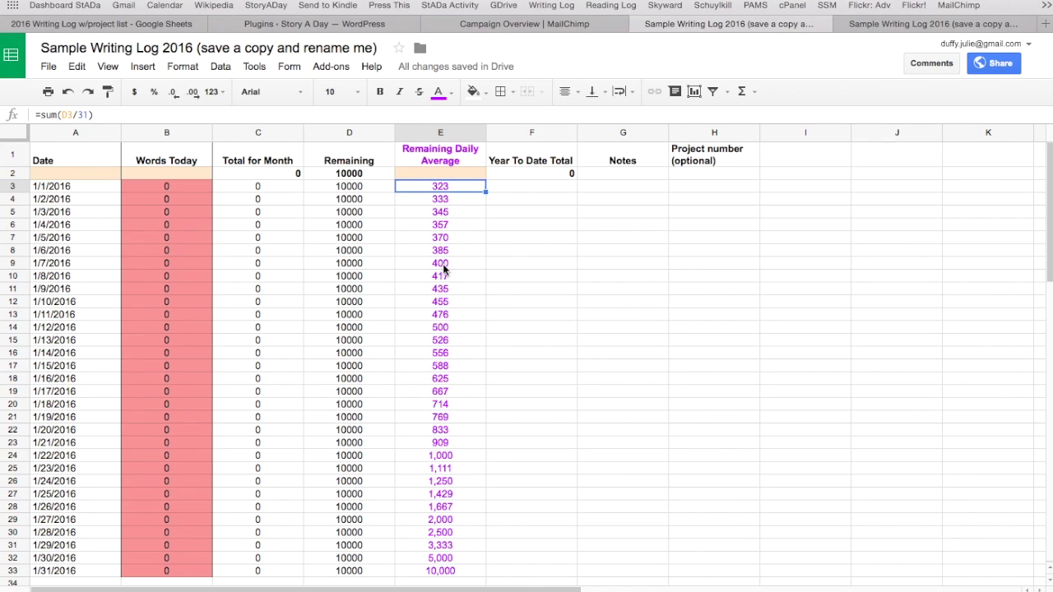
{"action": "left_click", "coordinate": [452, 237]}
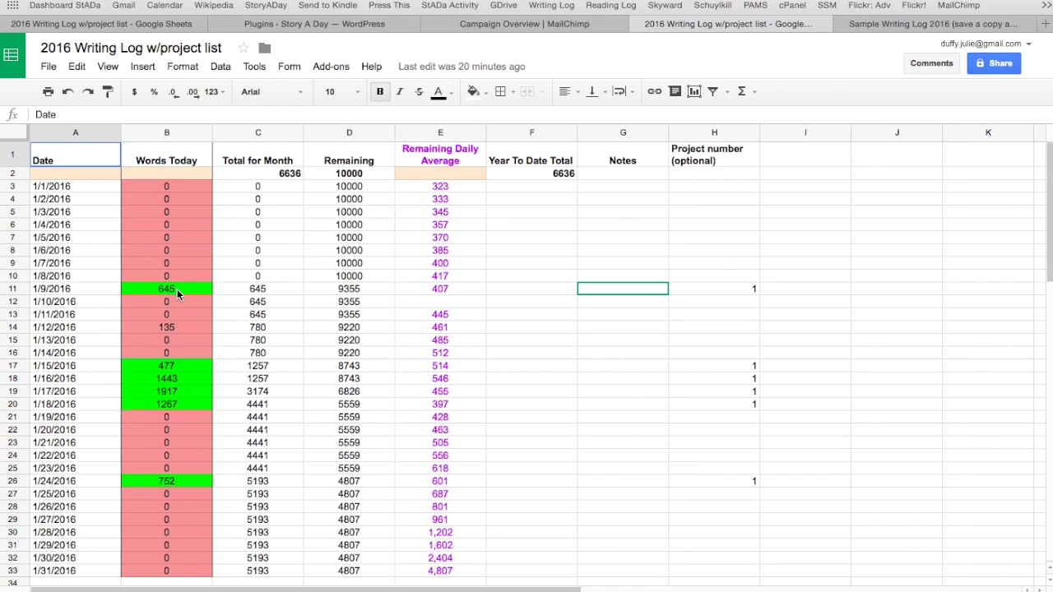
In the 2016 Writing Log w/project list, compare the Words Today entries for January 9 to 15 with the remaining daily averages.
{"action": "left_click", "coordinate": [453, 287]}
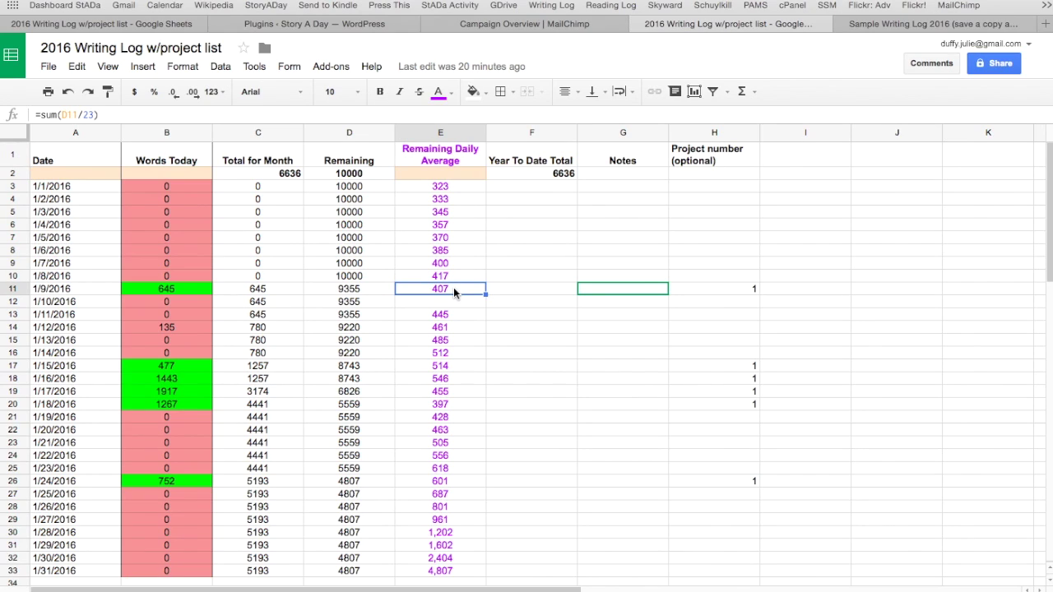
{"action": "left_click", "coordinate": [453, 277]}
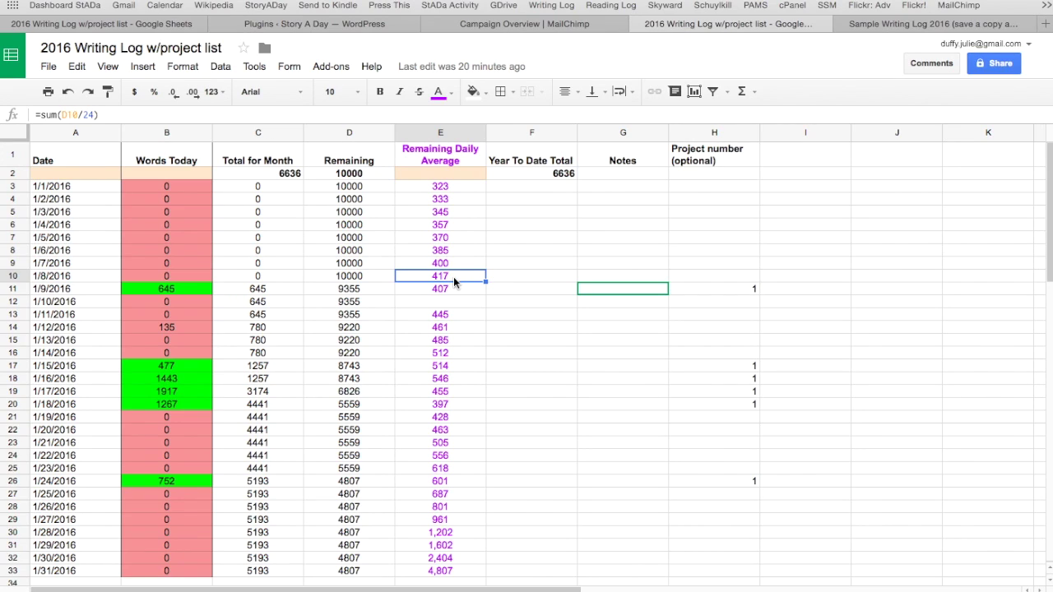
{"action": "left_click", "coordinate": [186, 288]}
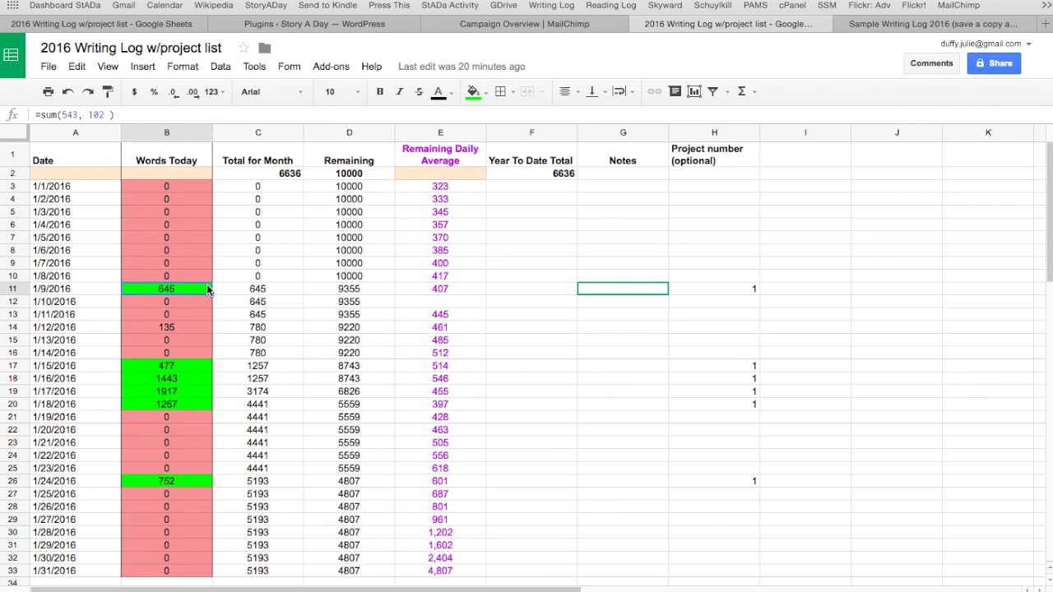
{"action": "left_click", "coordinate": [188, 299]}
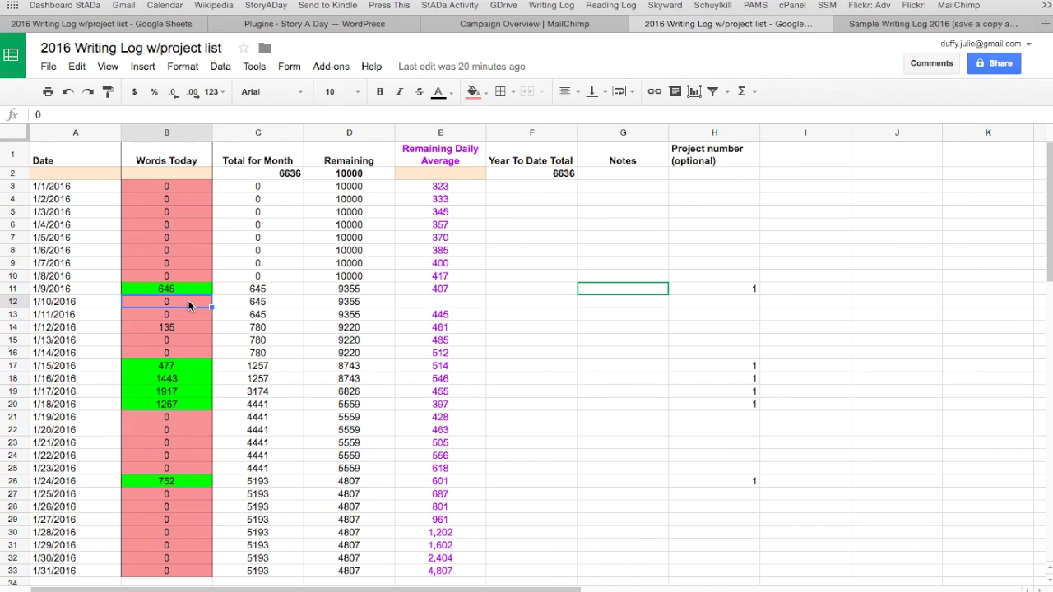
{"action": "left_click", "coordinate": [185, 313]}
{"action": "left_click", "coordinate": [183, 327]}
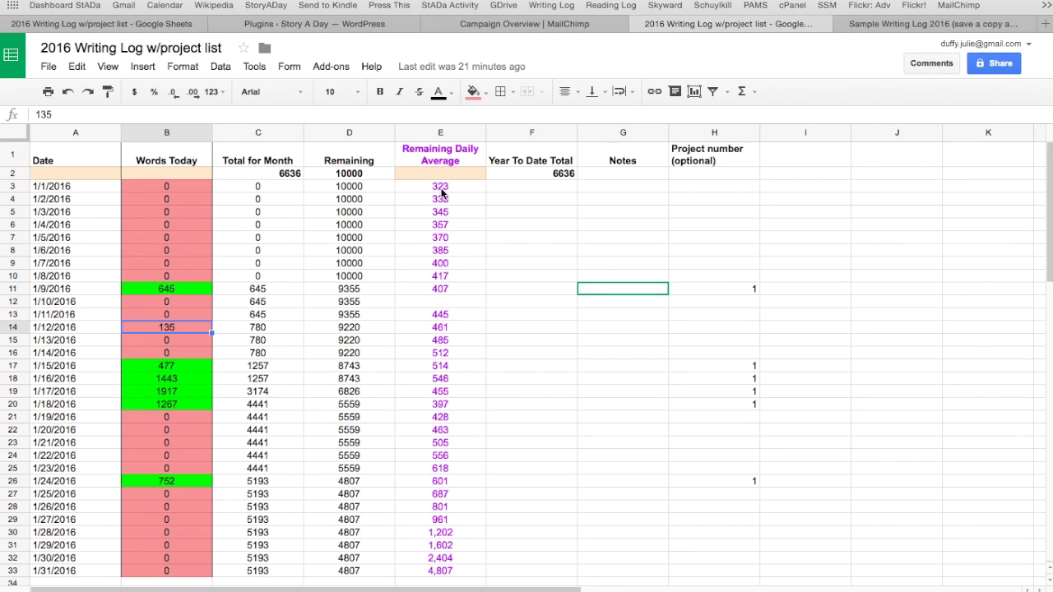
{"action": "left_click", "coordinate": [174, 340]}
{"action": "left_click", "coordinate": [172, 353]}
{"action": "left_click", "coordinate": [173, 367]}
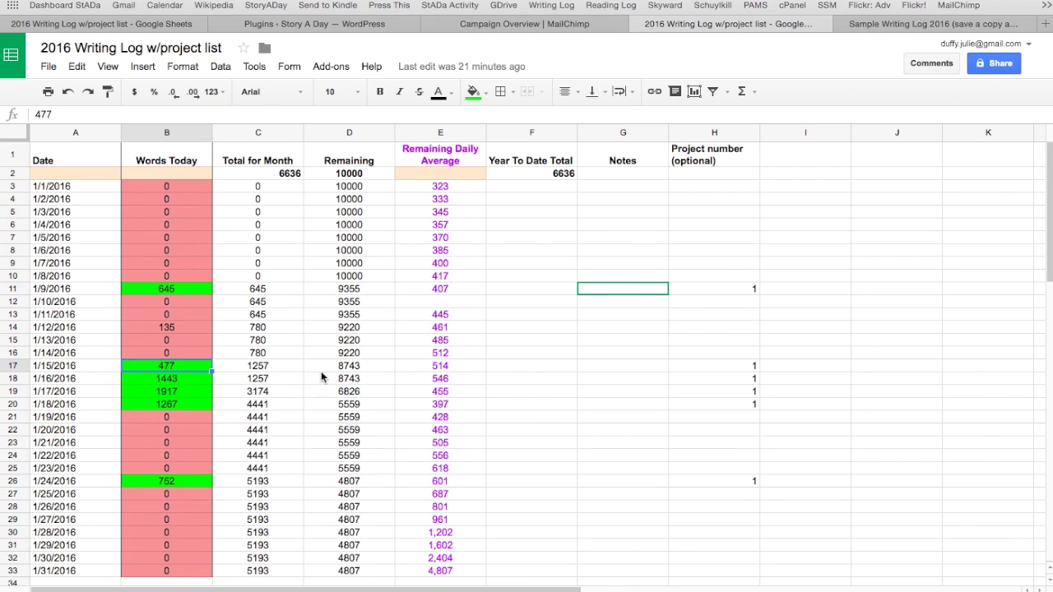
Compare the January 15 and 16 word counts with the remaining daily averages for January 1 and January 15.
{"action": "left_click", "coordinate": [451, 185]}
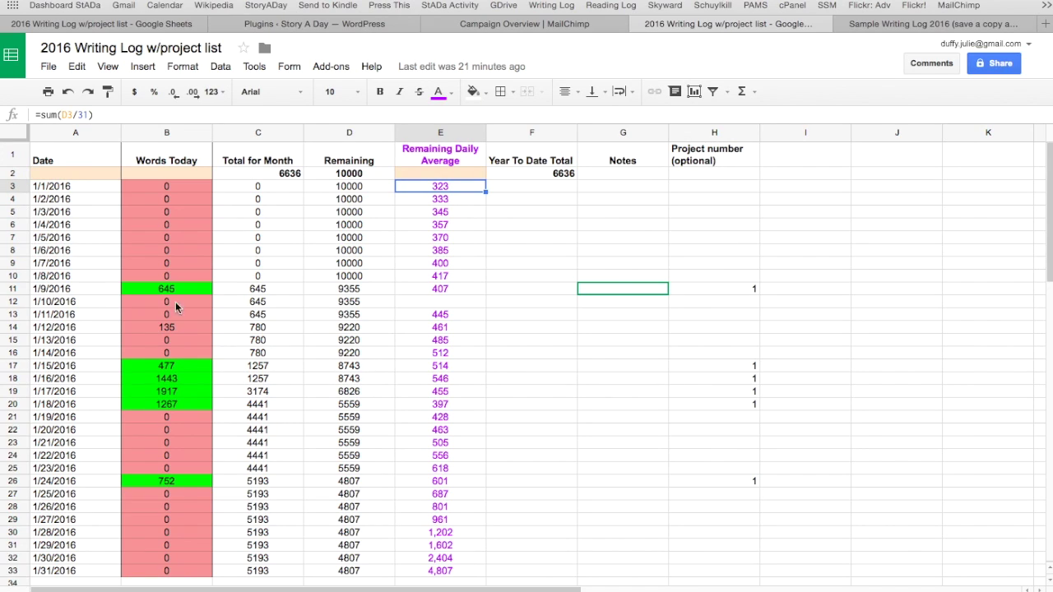
{"action": "left_click", "coordinate": [181, 366]}
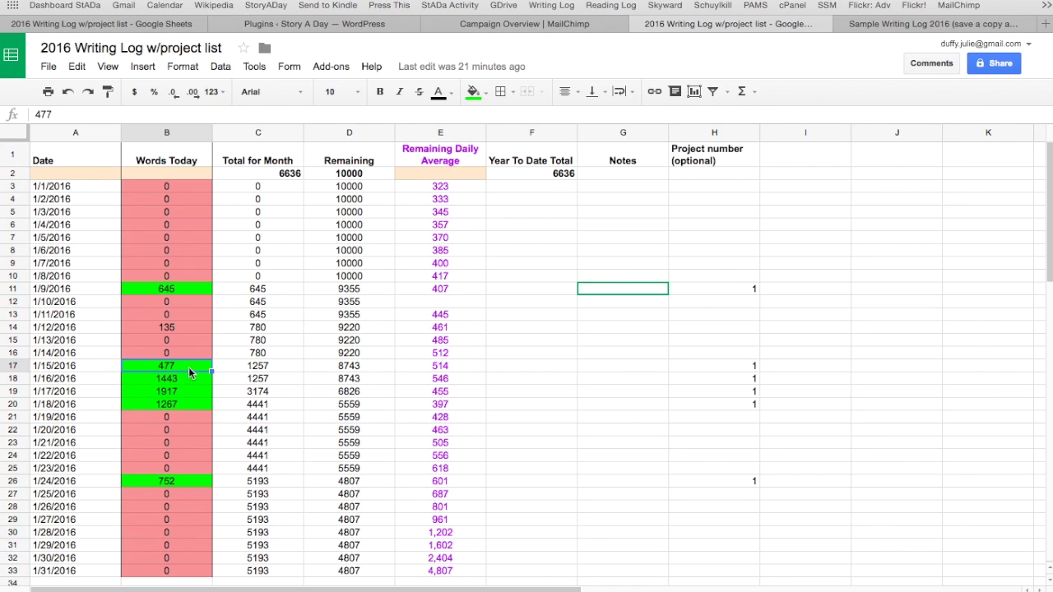
{"action": "left_click", "coordinate": [194, 381]}
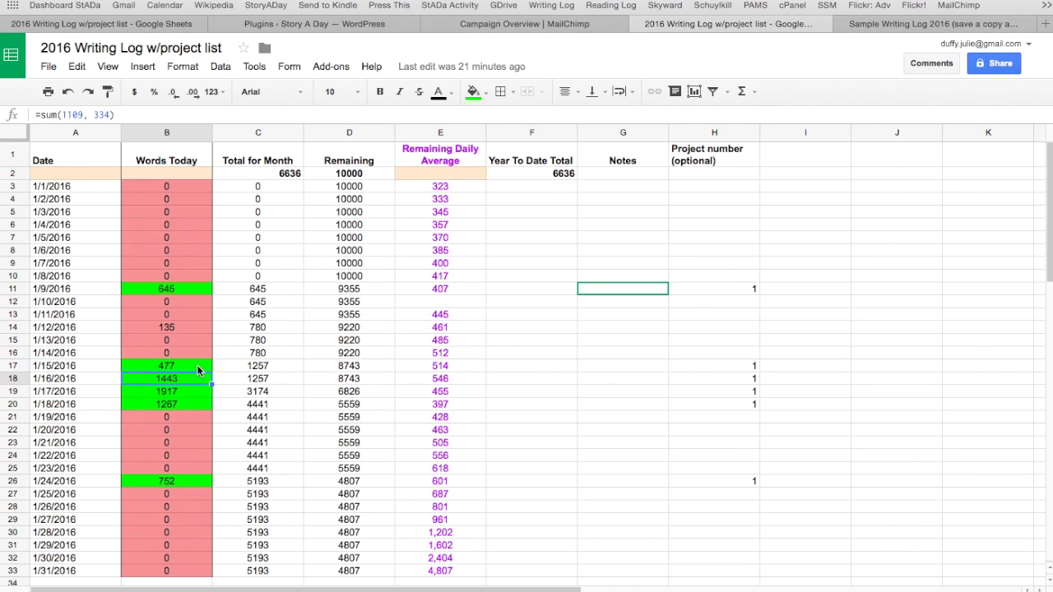
{"action": "left_click", "coordinate": [196, 365]}
{"action": "left_click", "coordinate": [454, 366]}
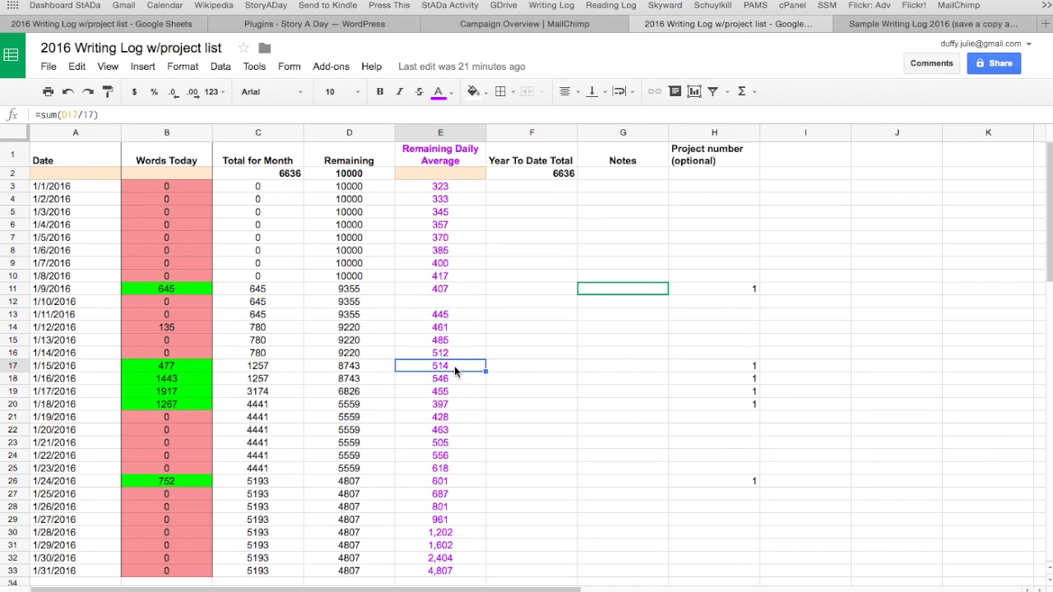
{"action": "left_click", "coordinate": [178, 381]}
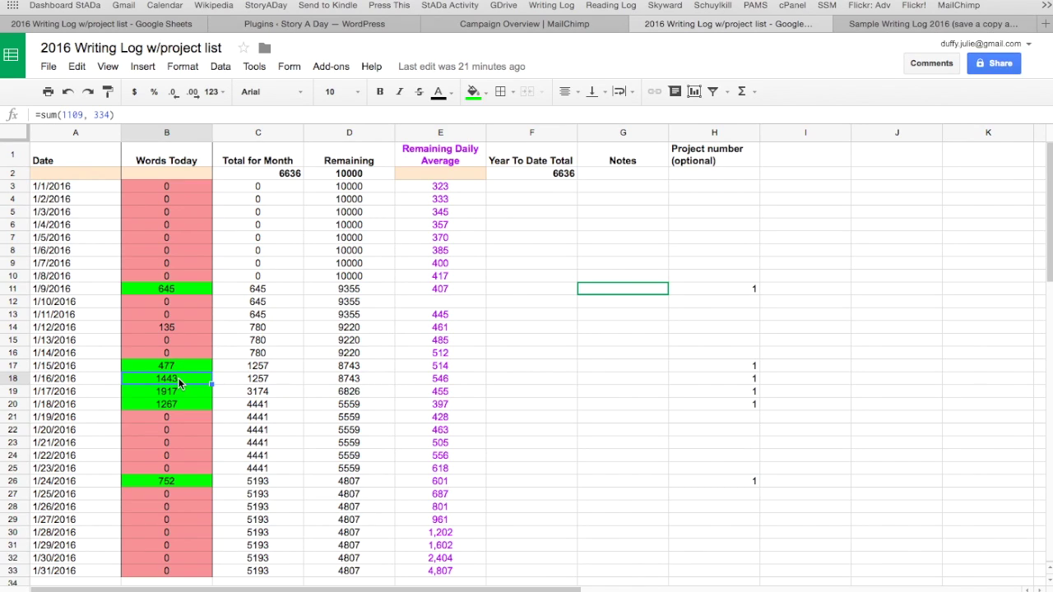
Compare the Words Today entries for January 12 and January 16 to 18 with the January 18 remaining daily average.
{"action": "left_click", "coordinate": [175, 327]}
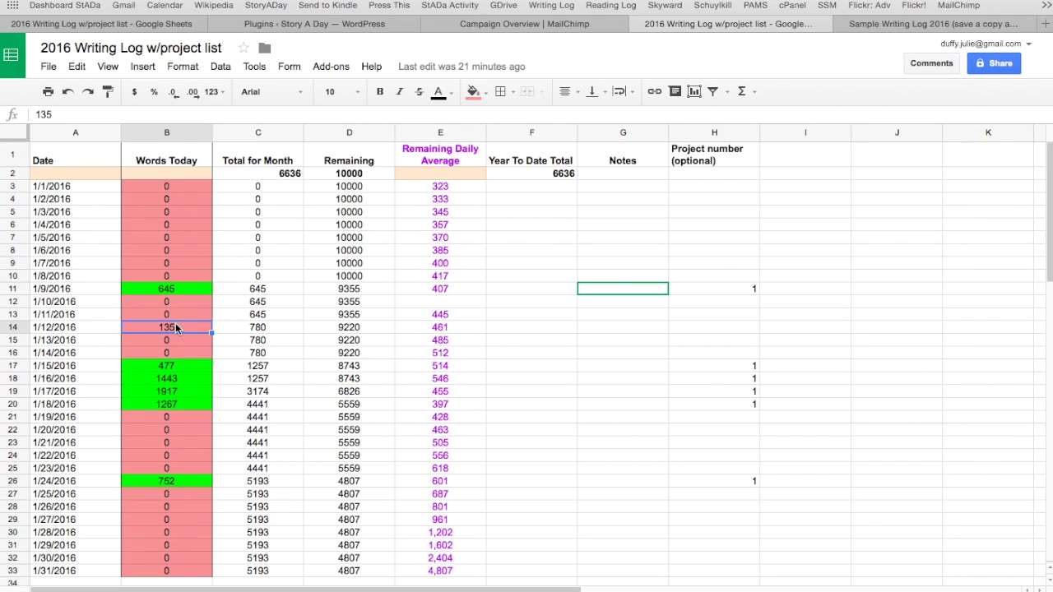
{"action": "left_click", "coordinate": [179, 379]}
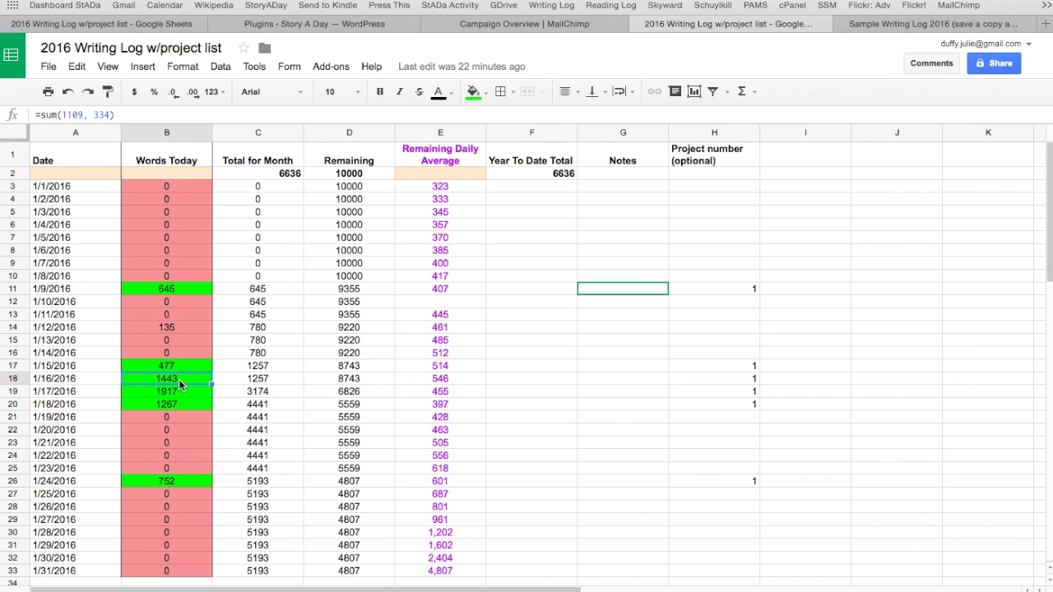
{"action": "left_click", "coordinate": [179, 393]}
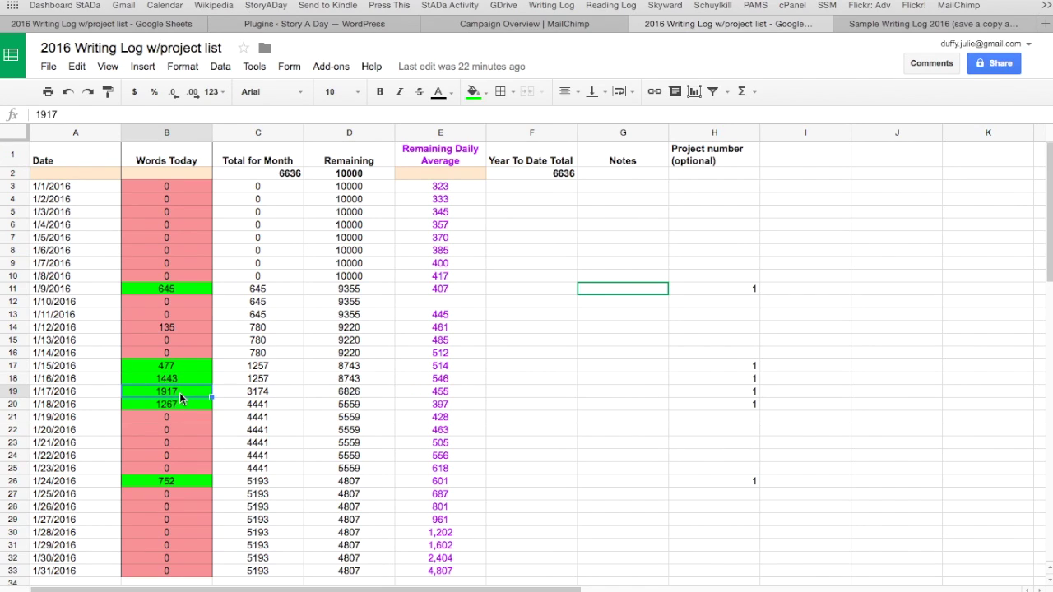
{"action": "left_click", "coordinate": [179, 405]}
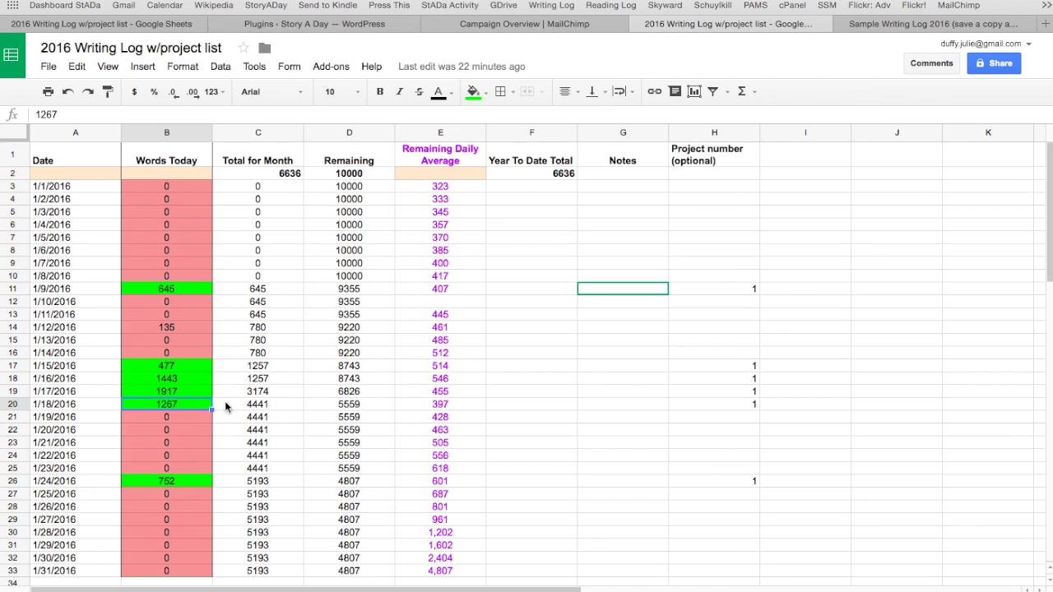
{"action": "left_click", "coordinate": [453, 406]}
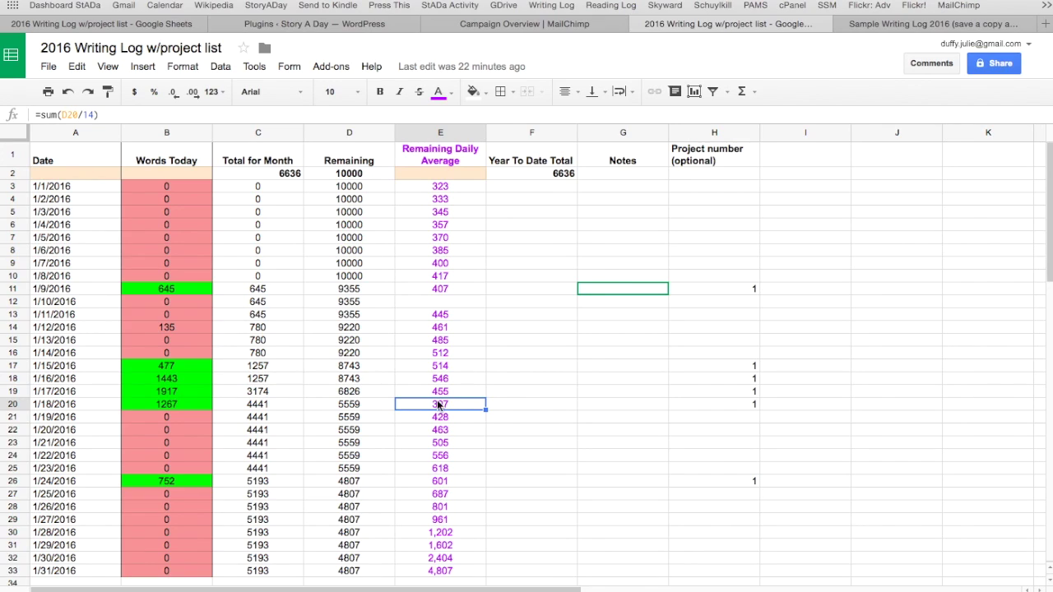
Compare the January 24 word count with its remaining daily average, and check the average for January 29.
{"action": "left_click", "coordinate": [185, 485]}
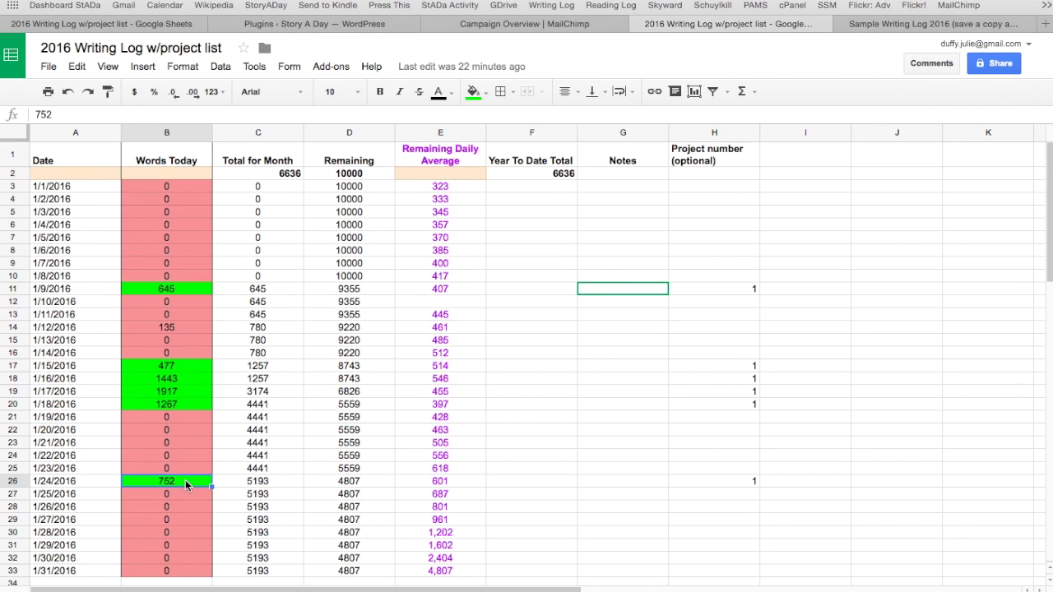
{"action": "left_click", "coordinate": [454, 482]}
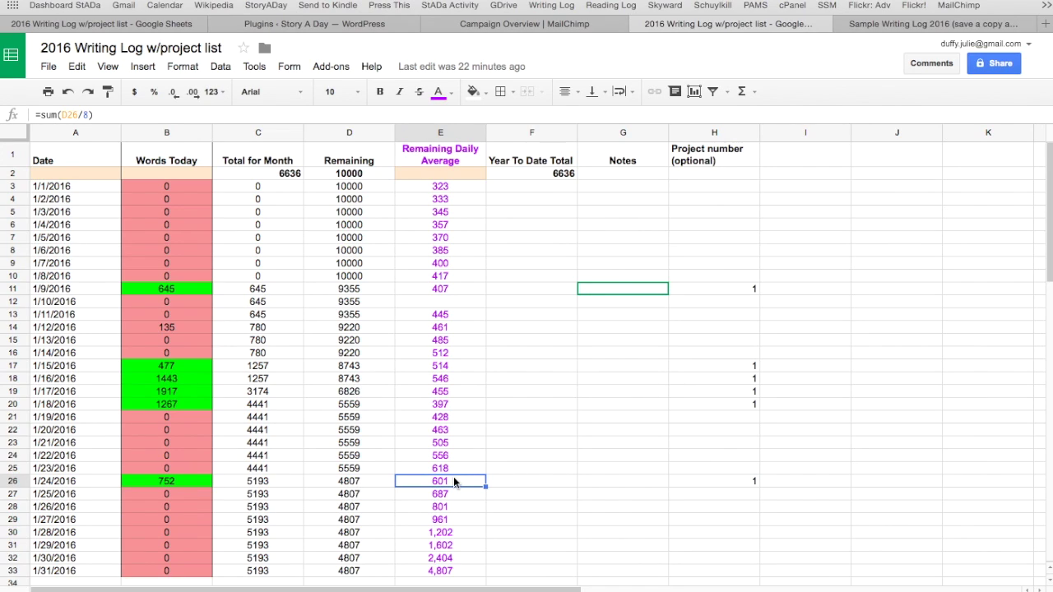
{"action": "left_click", "coordinate": [449, 547]}
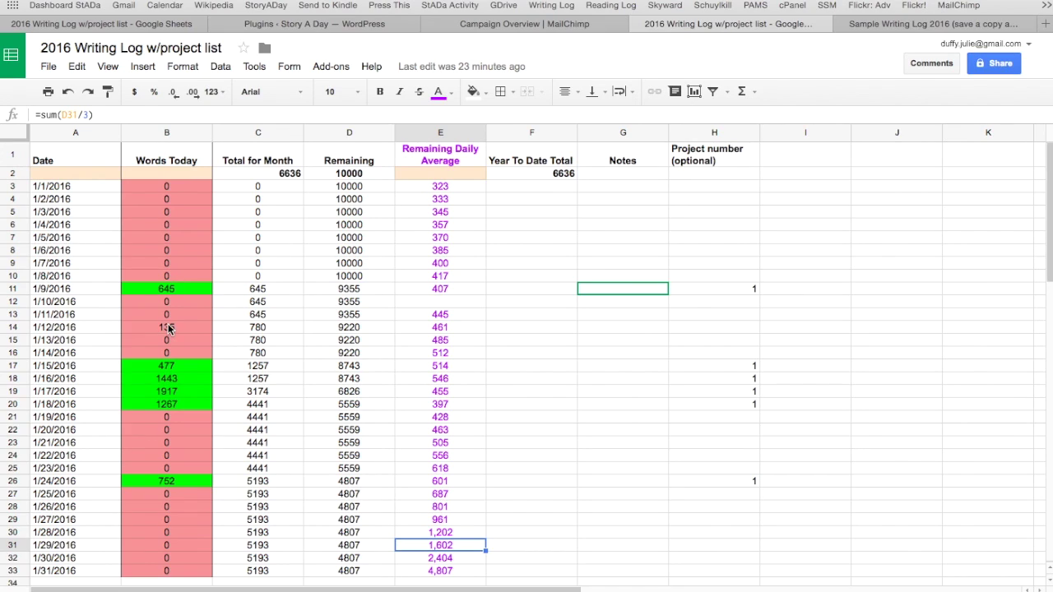
Review the Total for Month on January 9, 18 and 24, plus the overall monthly total and Year To Date Total.
{"action": "left_click", "coordinate": [270, 288]}
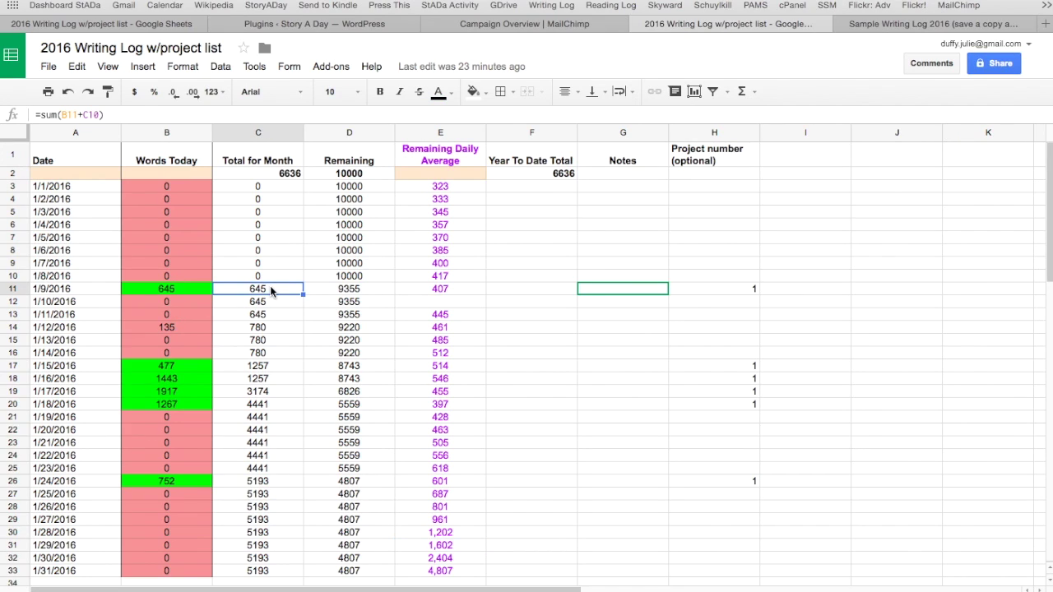
{"action": "left_click", "coordinate": [272, 403]}
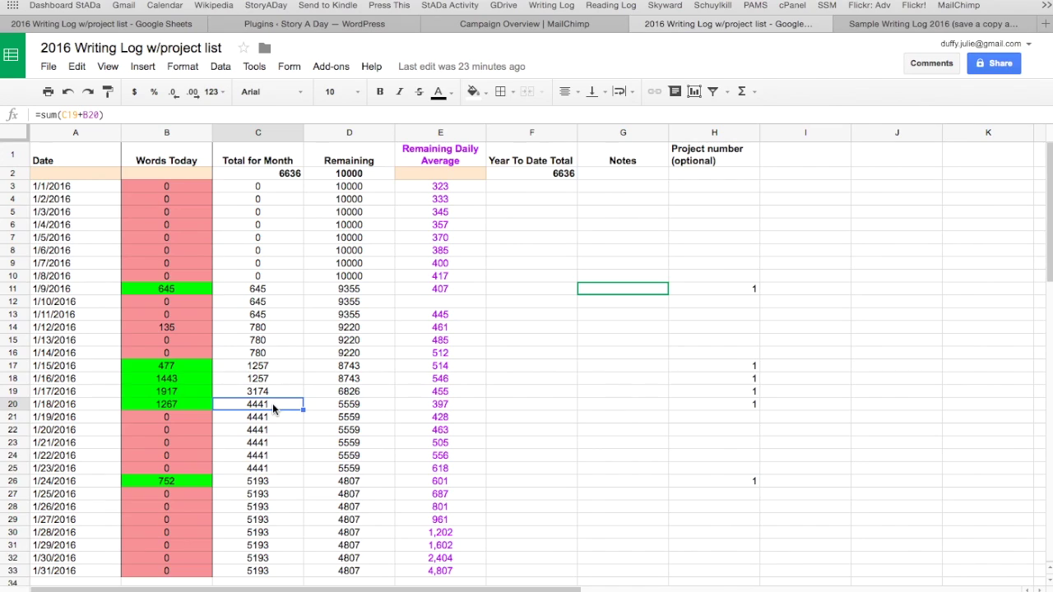
{"action": "left_click", "coordinate": [276, 481]}
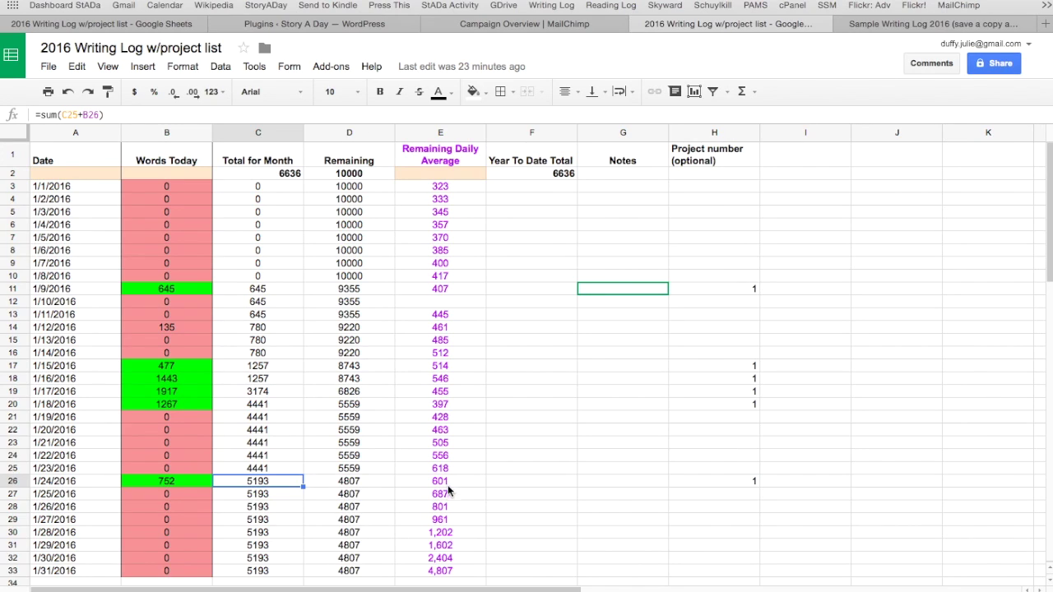
{"action": "left_click", "coordinate": [274, 172]}
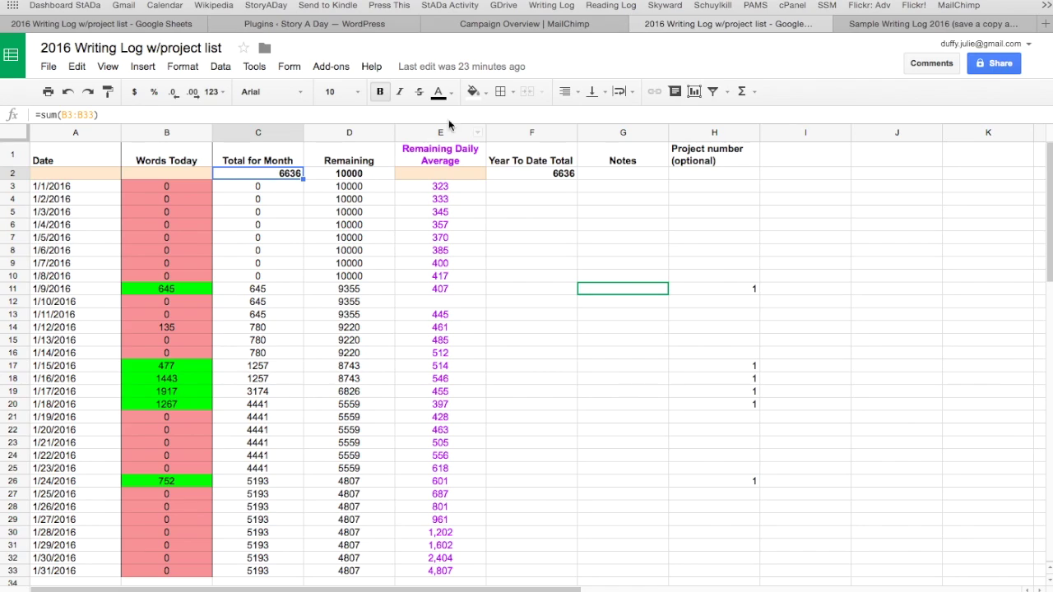
{"action": "left_click", "coordinate": [520, 174]}
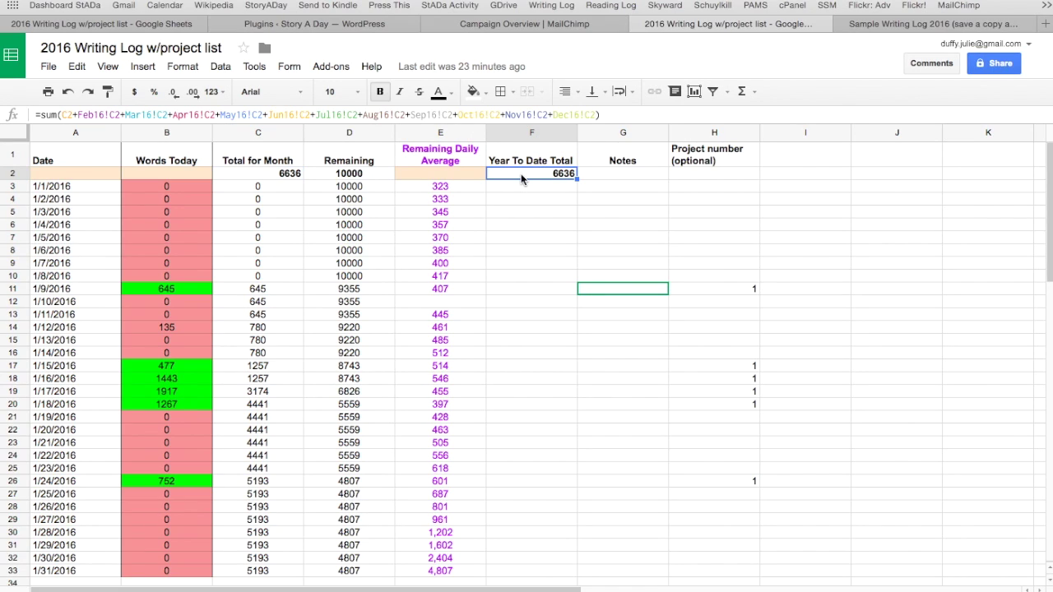
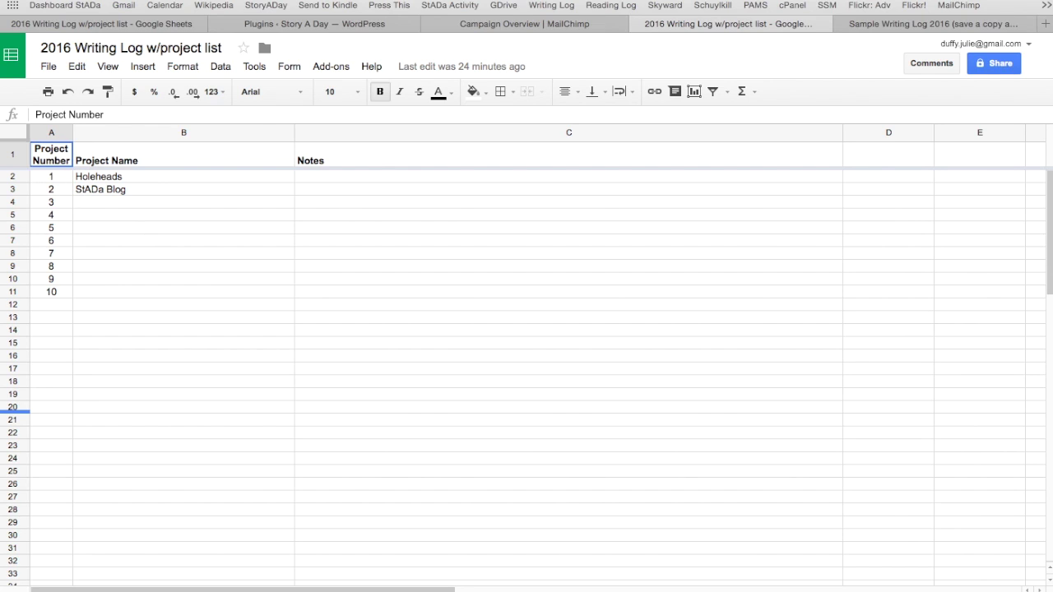
Return to the January sheet and review the project numbers logged for January 15 to 18 and January 24.
{"action": "key", "text": "ctrl+shift+Page_Up"}
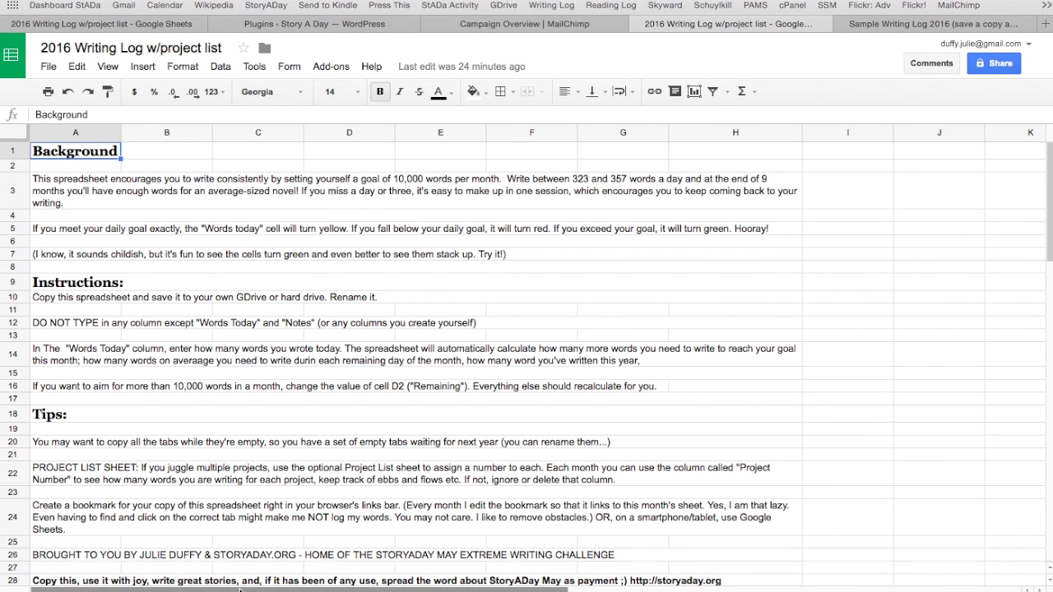
{"action": "left_click", "coordinate": [245, 590]}
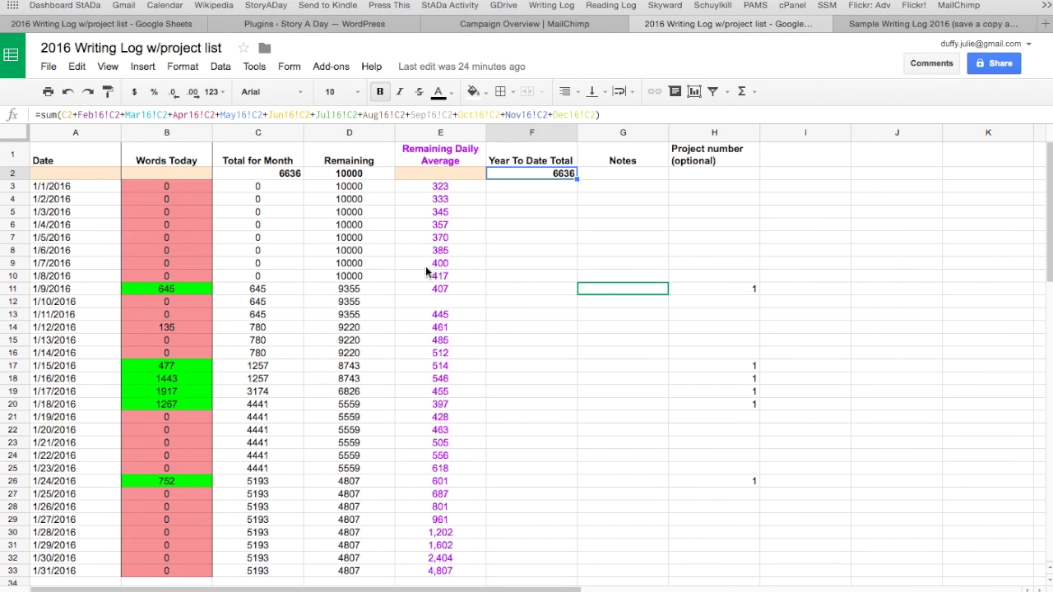
{"action": "left_click", "coordinate": [753, 320]}
{"action": "left_click", "coordinate": [744, 368]}
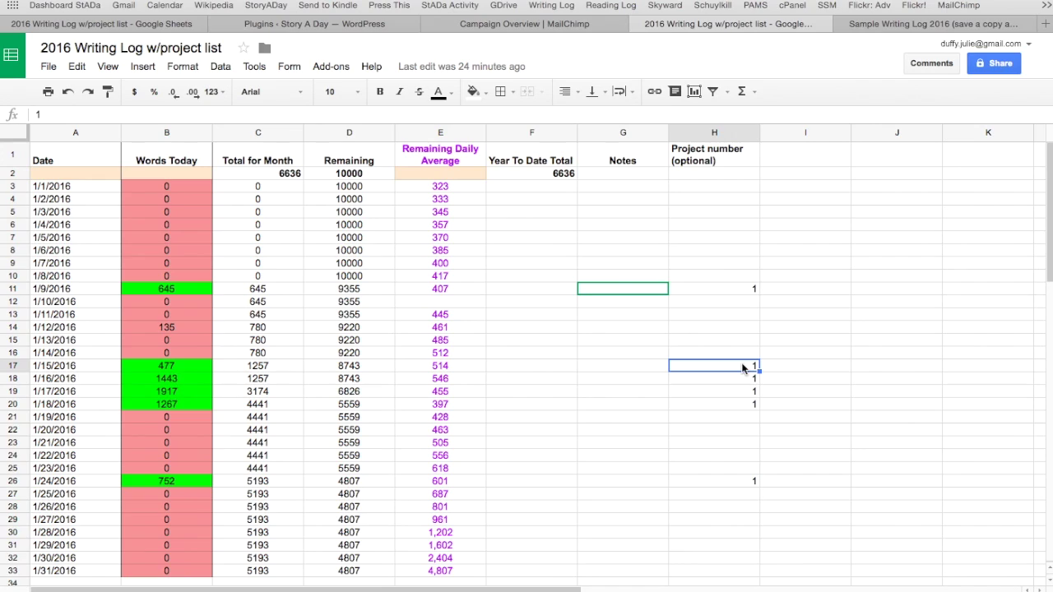
{"action": "left_click", "coordinate": [738, 379]}
{"action": "left_click", "coordinate": [733, 393]}
{"action": "left_click", "coordinate": [731, 404]}
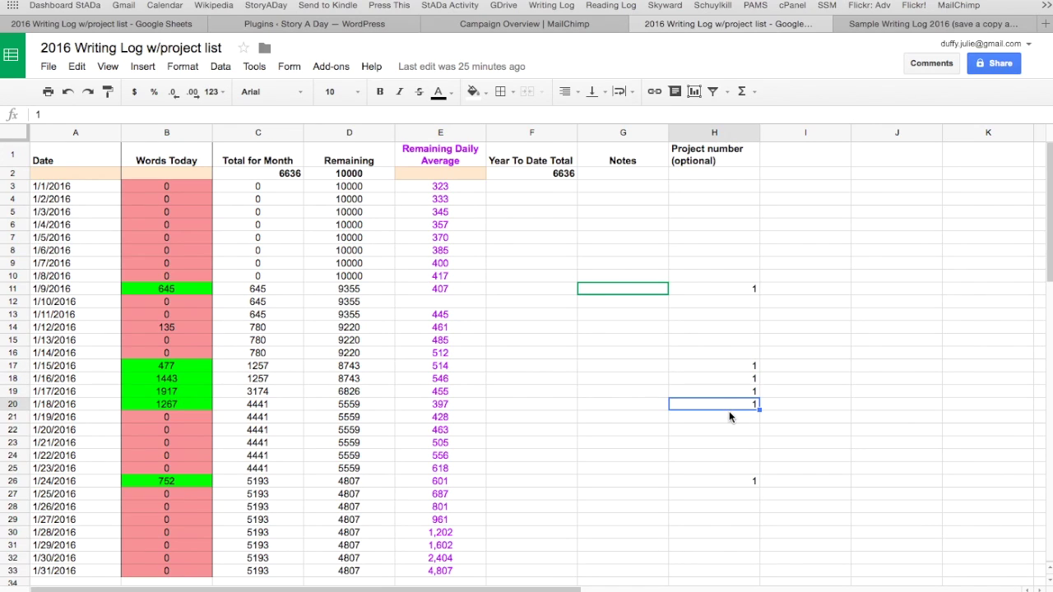
{"action": "left_click", "coordinate": [724, 481]}
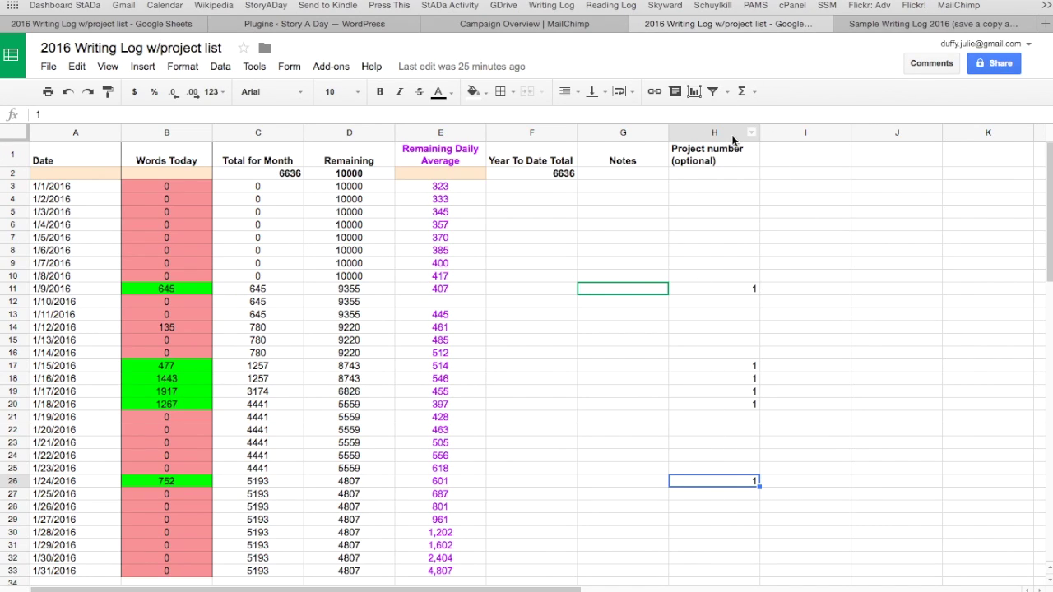
Enter the note "the bit about when she wakes up" in the Notes column for January 16.
{"action": "left_click", "coordinate": [606, 366]}
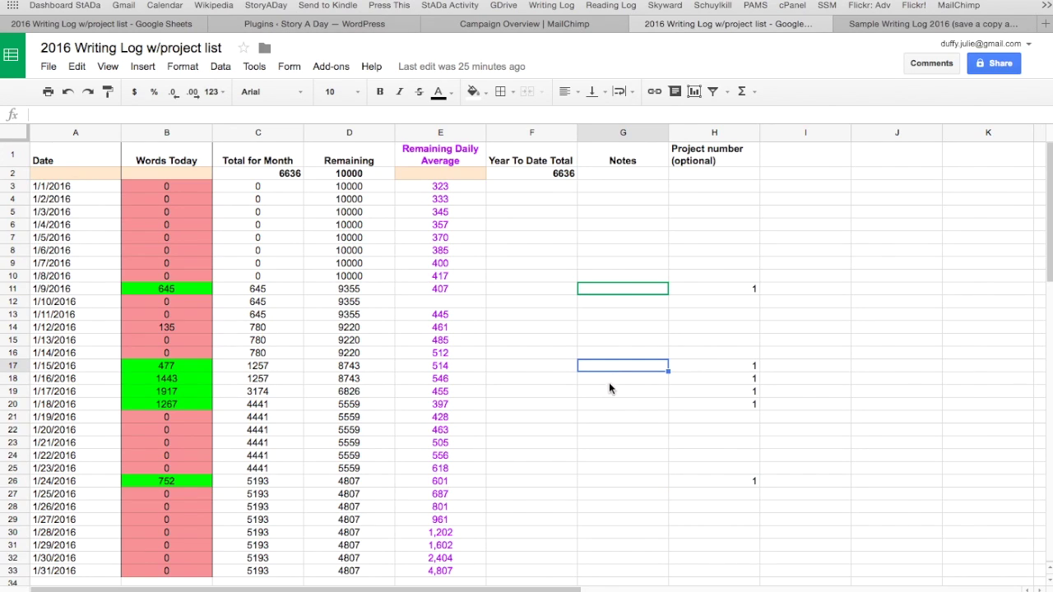
{"action": "left_click", "coordinate": [610, 381]}
{"action": "type", "text": "the "}
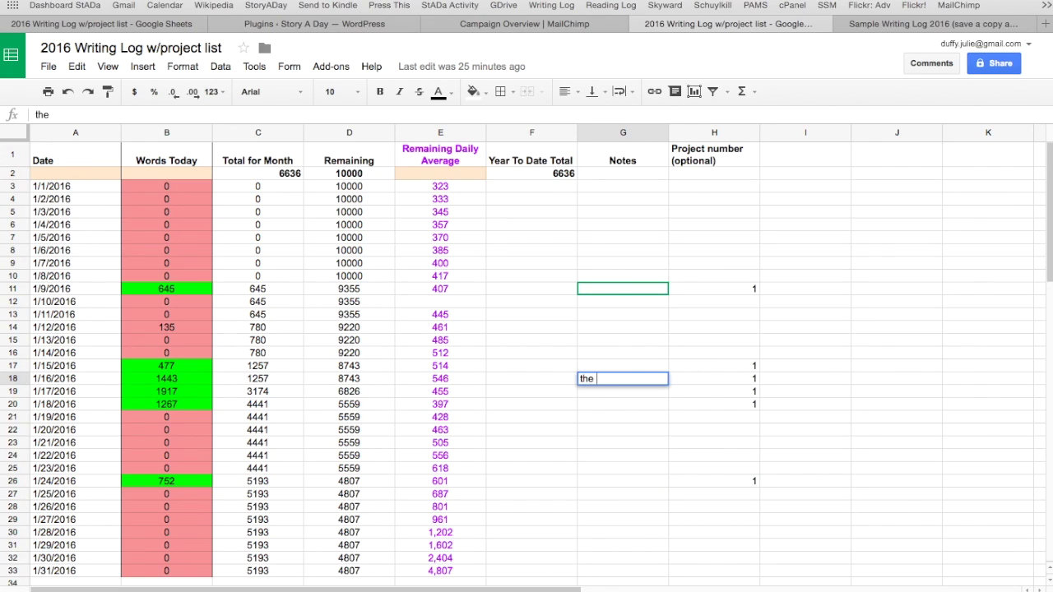
{"action": "type", "text": "bit about when she wakes up"}
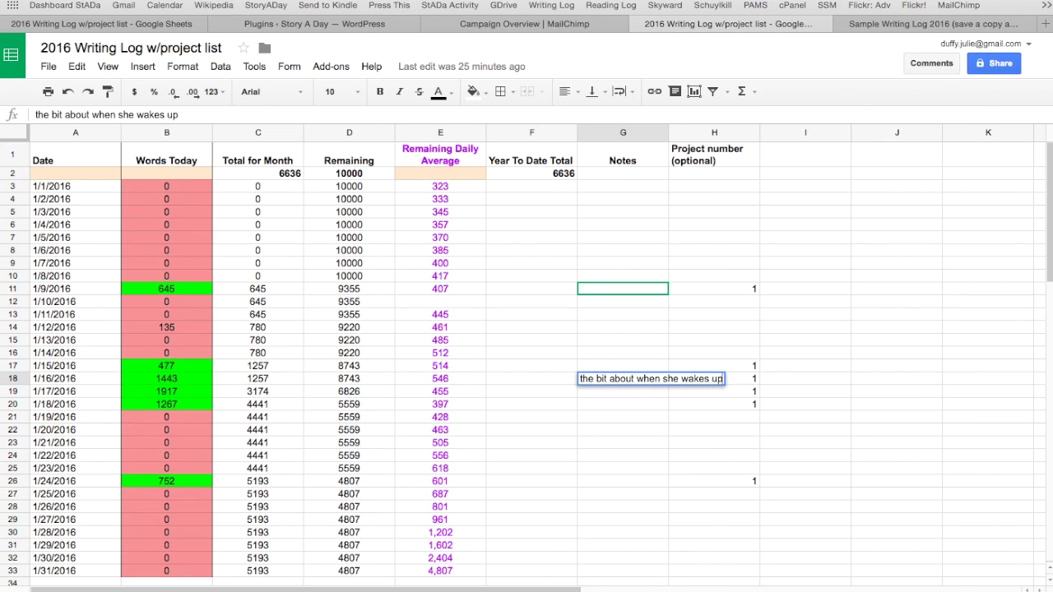
{"action": "key", "text": "Tab"}
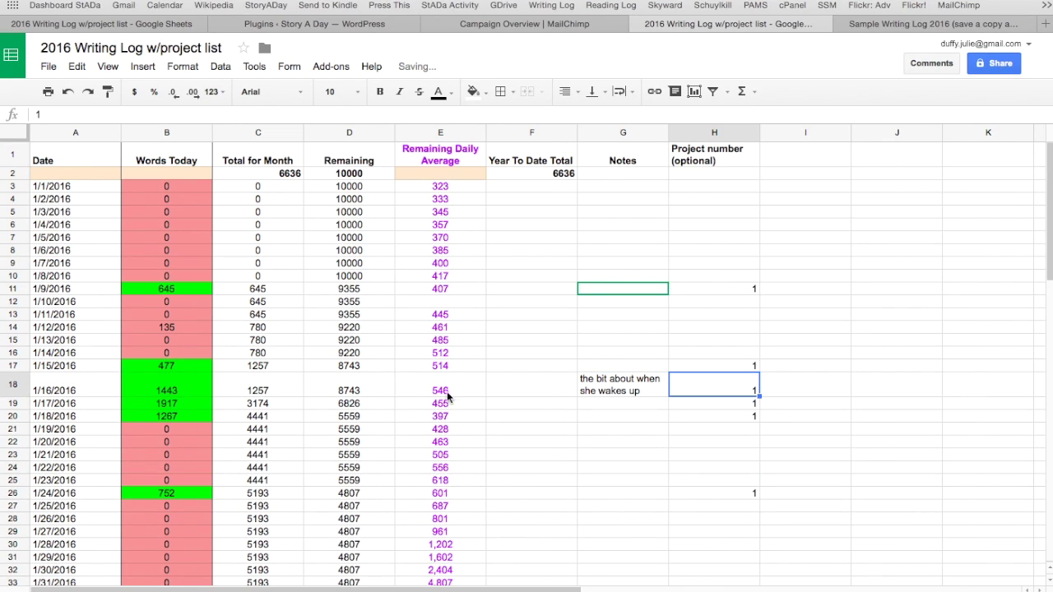
Clear the January 16 note and look over the rest of the January sheet.
{"action": "left_click", "coordinate": [634, 388]}
{"action": "key", "text": "Delete"}
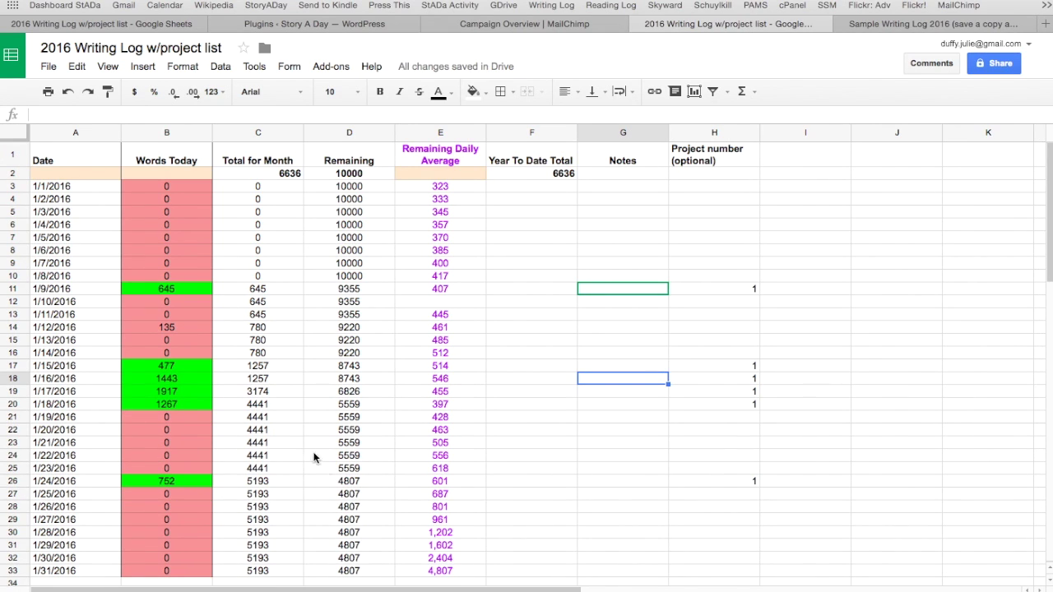
{"action": "scroll", "coordinate": [320, 456], "scroll_direction": "down", "scroll_amount": 2}
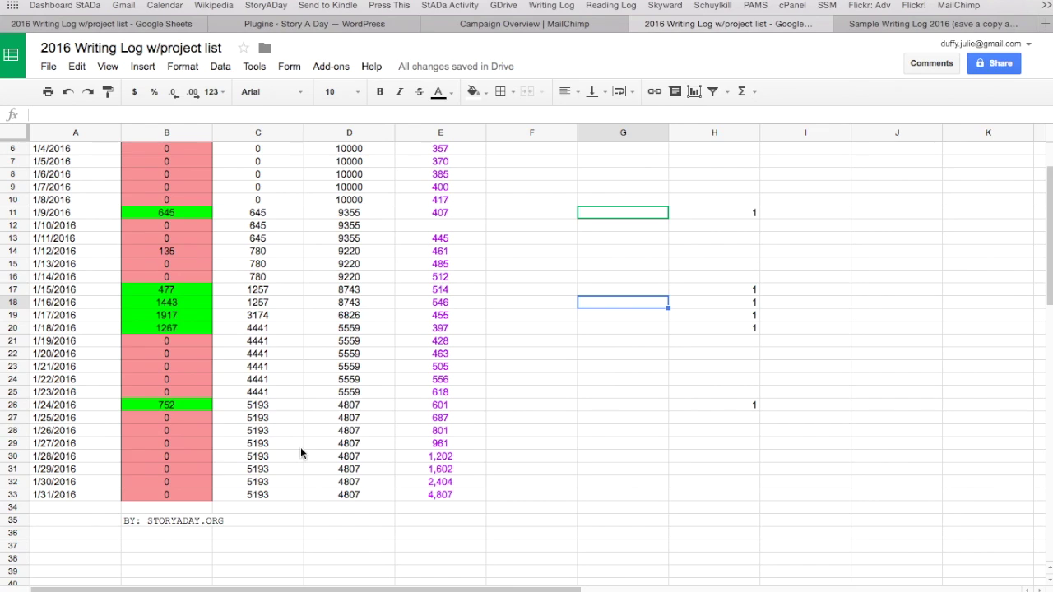
{"action": "scroll", "coordinate": [311, 421], "scroll_direction": "up", "scroll_amount": 2}
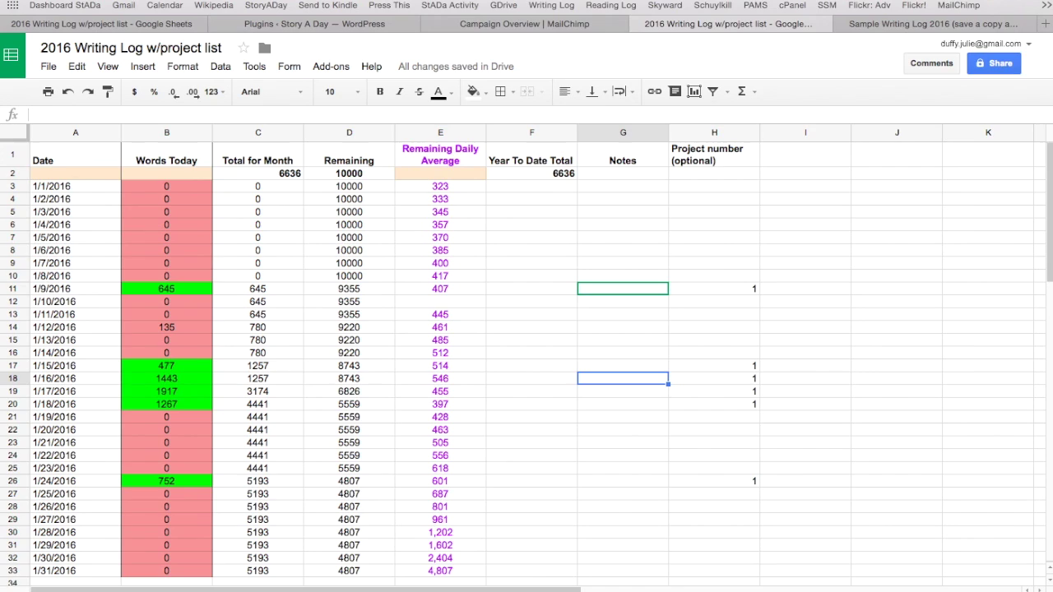
Compare the first-day remaining daily averages on the January and February sheets.
{"action": "key", "text": "ctrl+shift+Page_Down"}
{"action": "left_click", "coordinate": [451, 185]}
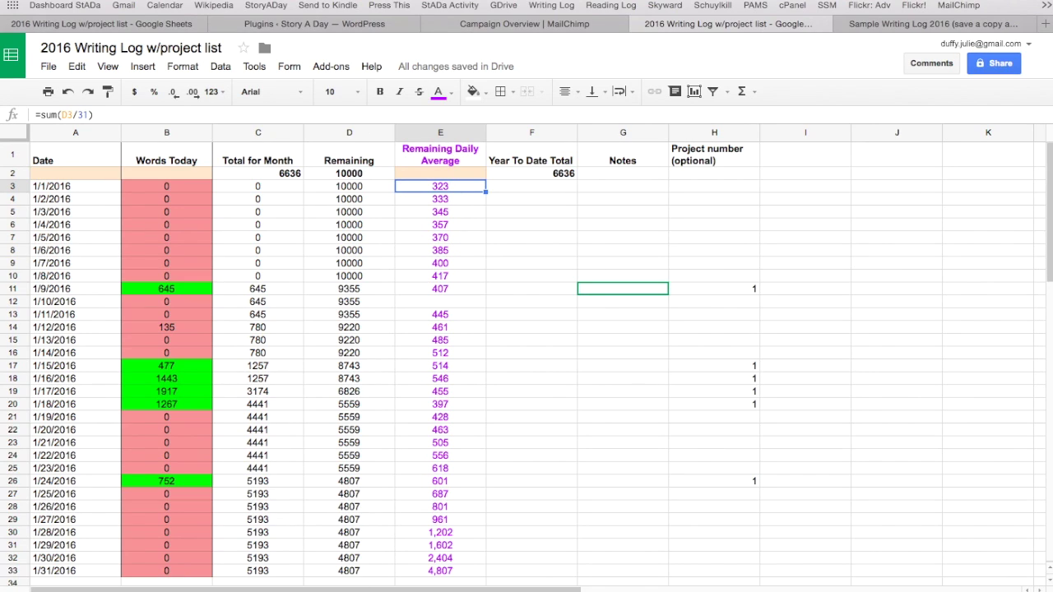
{"action": "key", "text": "ctrl+shift+Page_Down"}
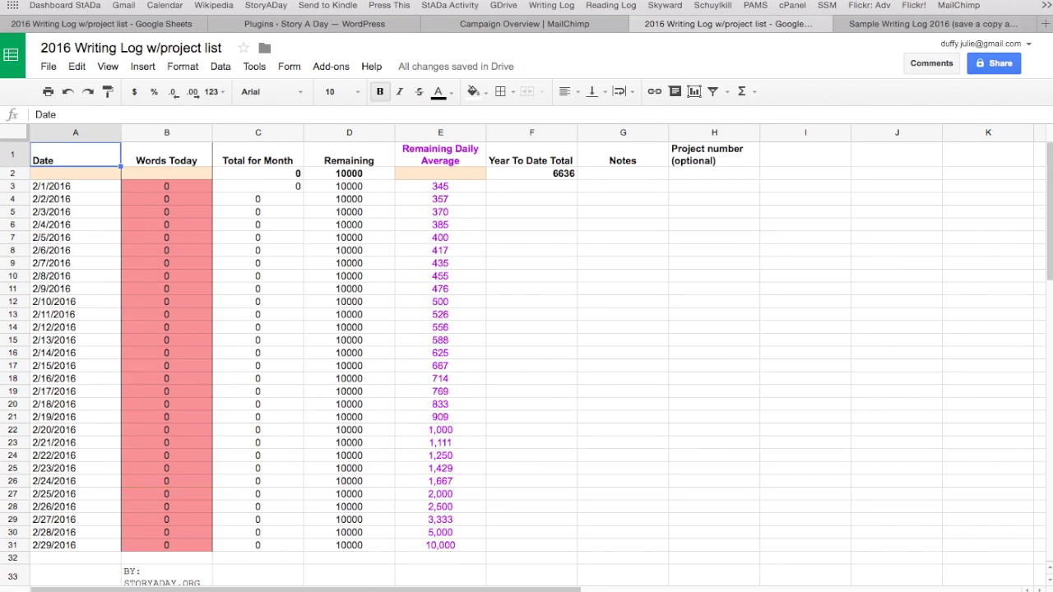
{"action": "left_click", "coordinate": [468, 189]}
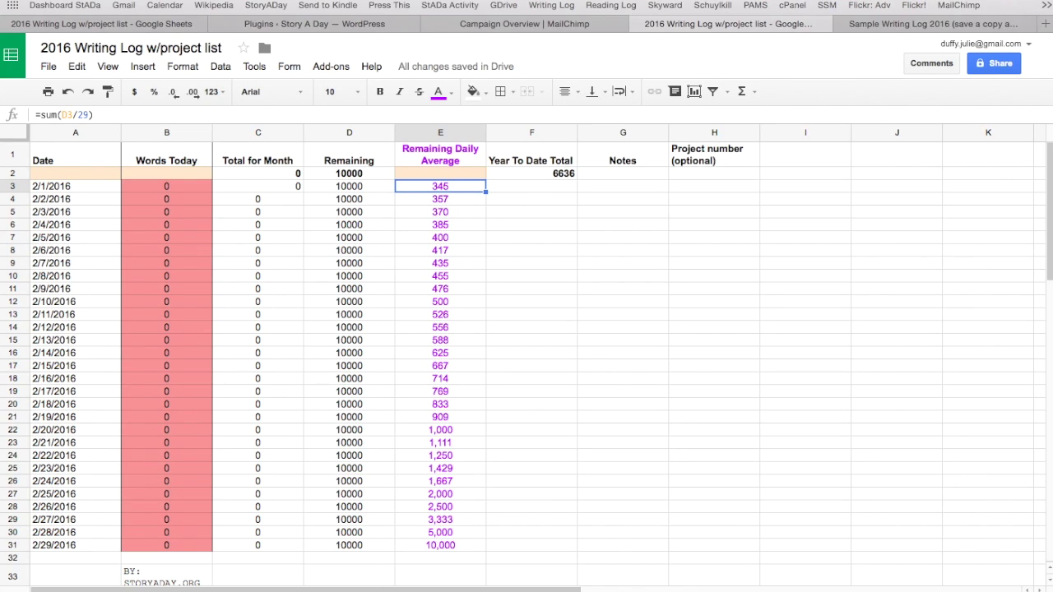
View the March sheet and check the April 1 remaining daily average on the April sheet.
{"action": "key", "text": "ctrl+shift+Page_Down"}
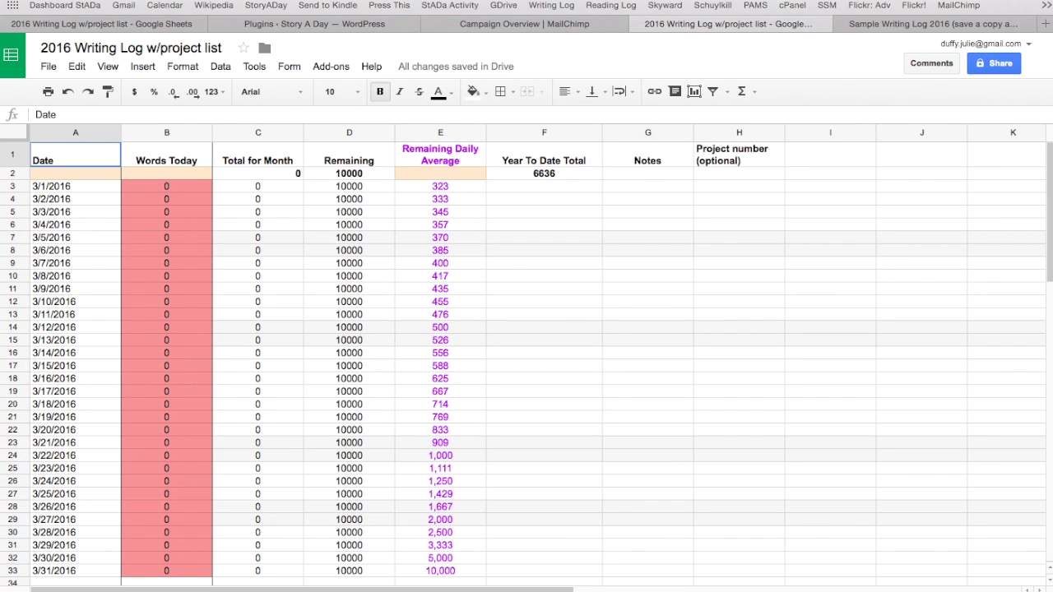
{"action": "key", "text": "ctrl+shift+Page_Down"}
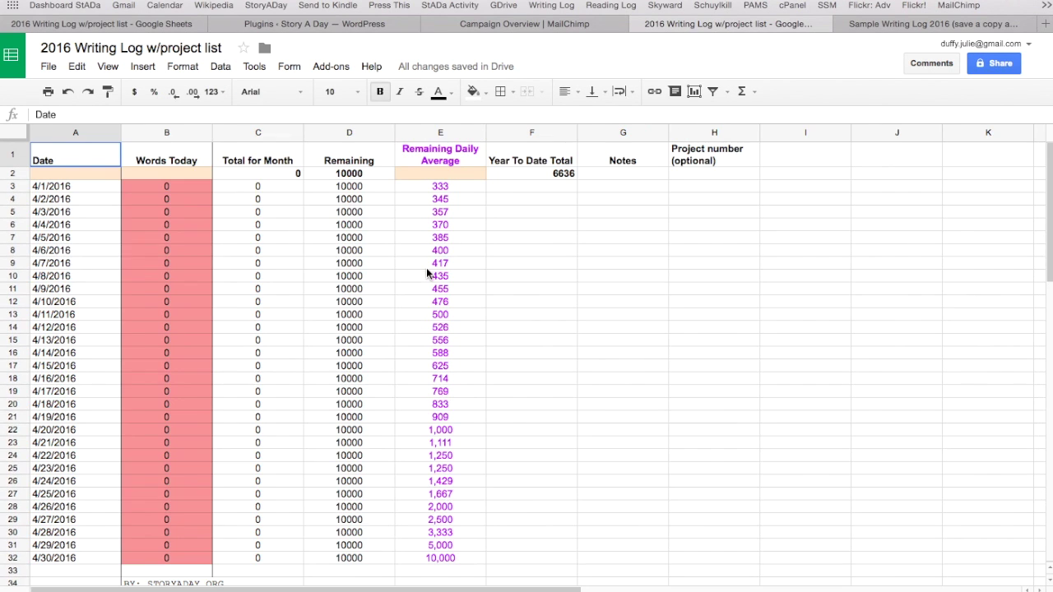
{"action": "left_click", "coordinate": [460, 192]}
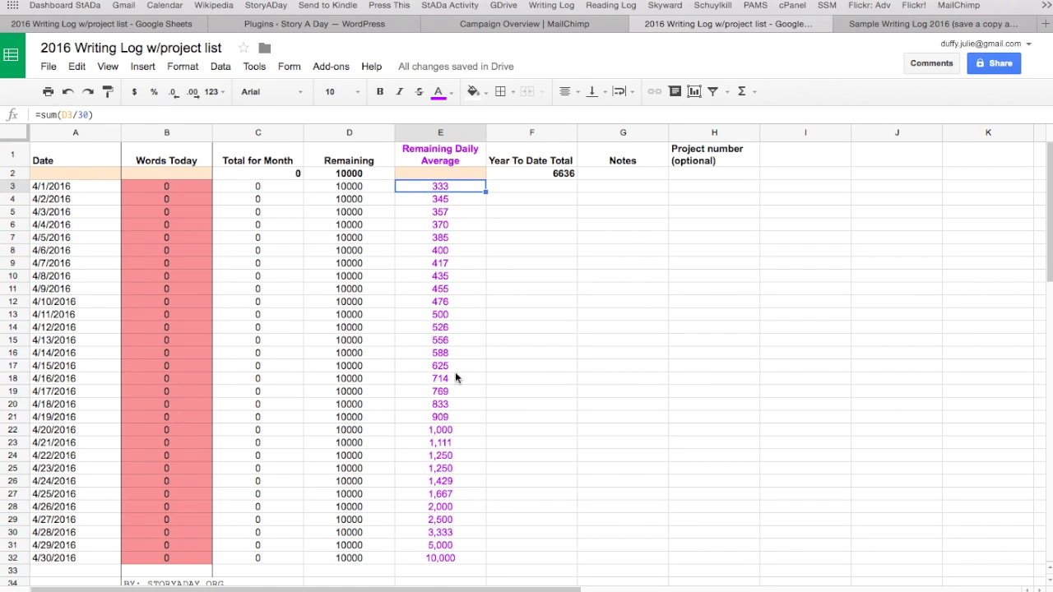
Look through the May and June sheets and open the sheet with the Background, Instructions and Tips.
{"action": "key", "text": "ctrl+shift+Page_Down"}
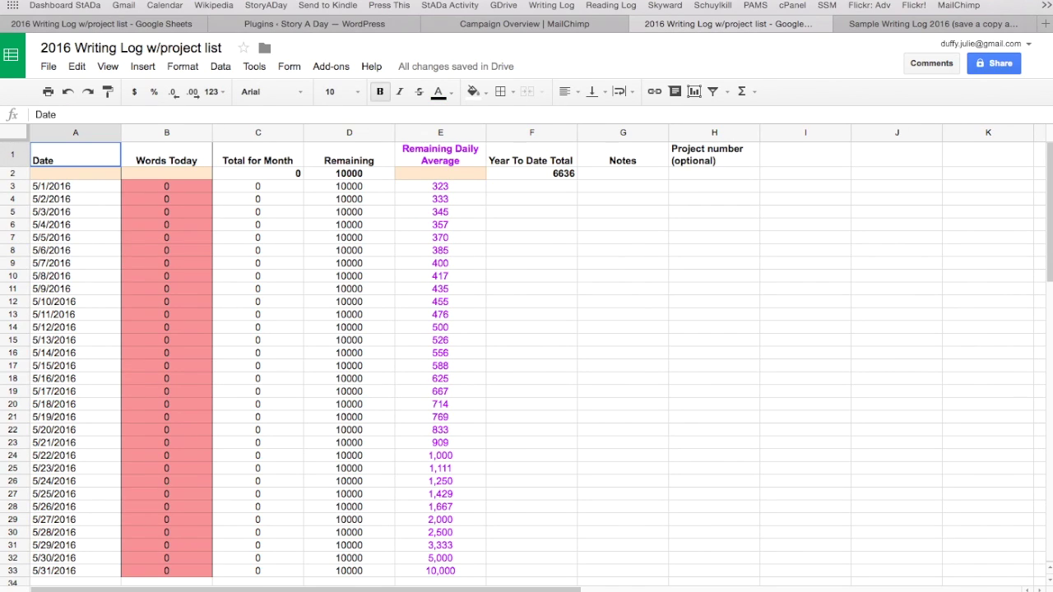
{"action": "key", "text": "ctrl+shift+Page_Down"}
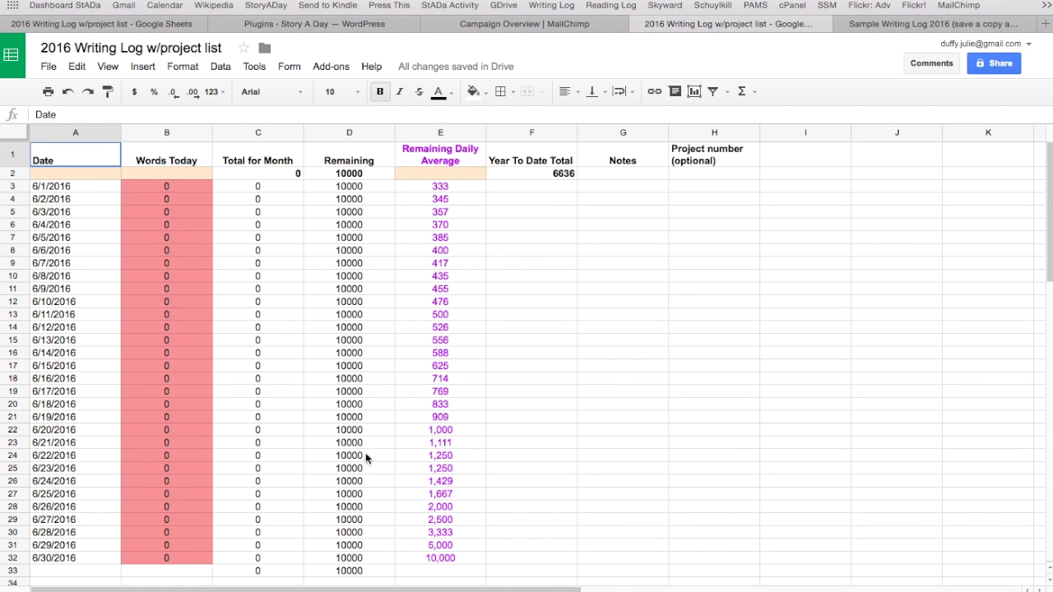
{"action": "key", "text": "ctrl+shift+Page_Down"}
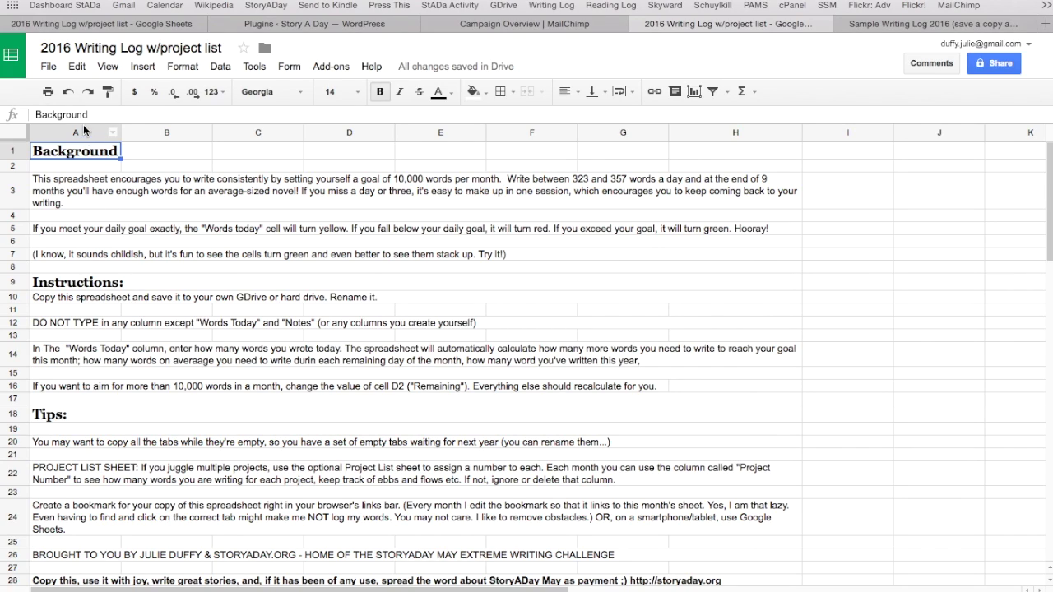
Try making a copy of the Sample Writing Log 2016 spreadsheet, reviewing the proposed document name.
{"action": "left_click", "coordinate": [861, 24]}
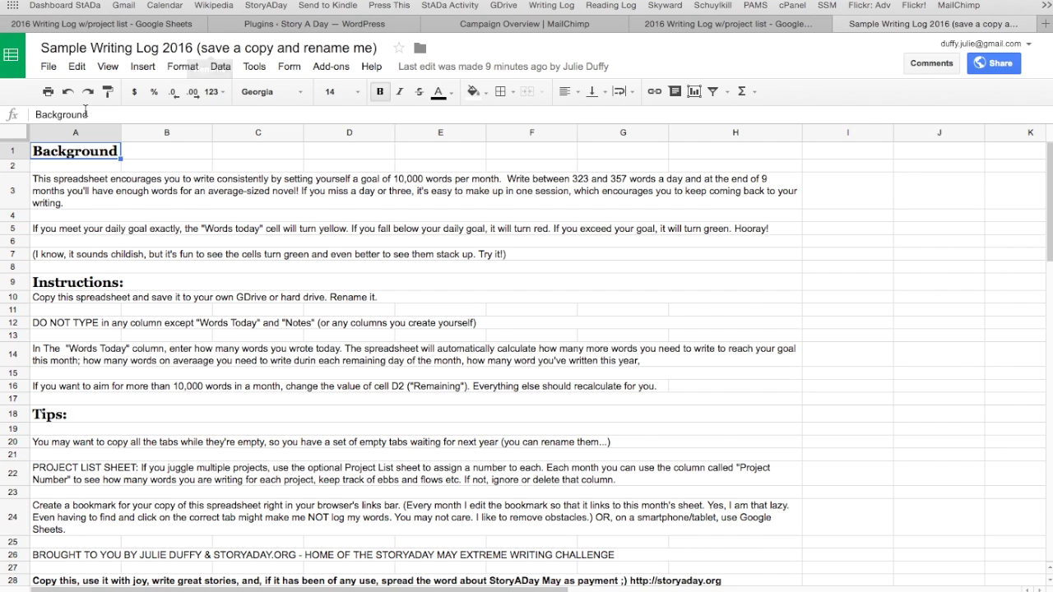
{"action": "left_click", "coordinate": [48, 65]}
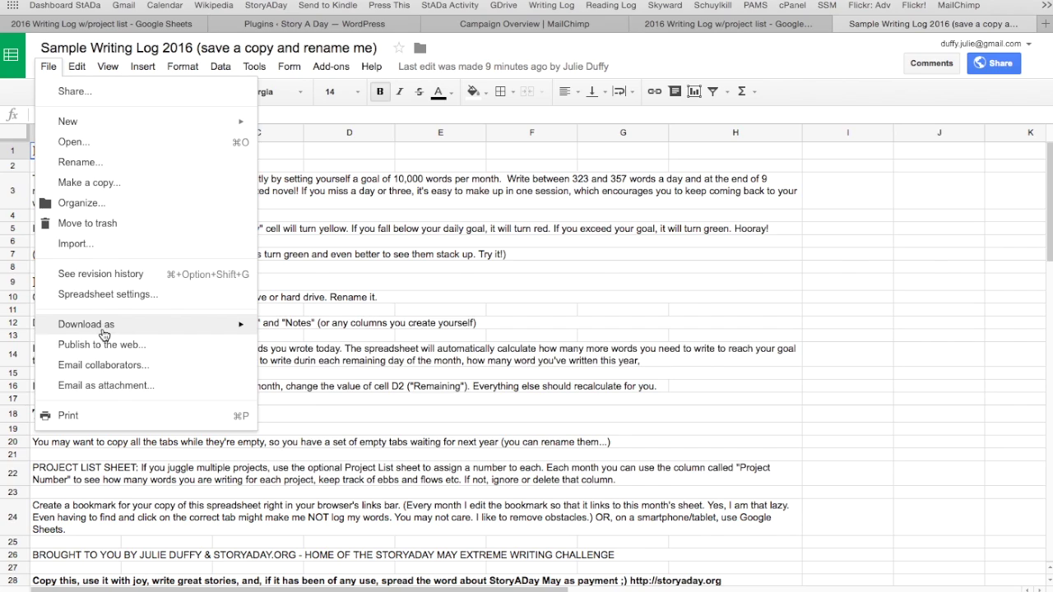
{"action": "mouse_move", "coordinate": [104, 334]}
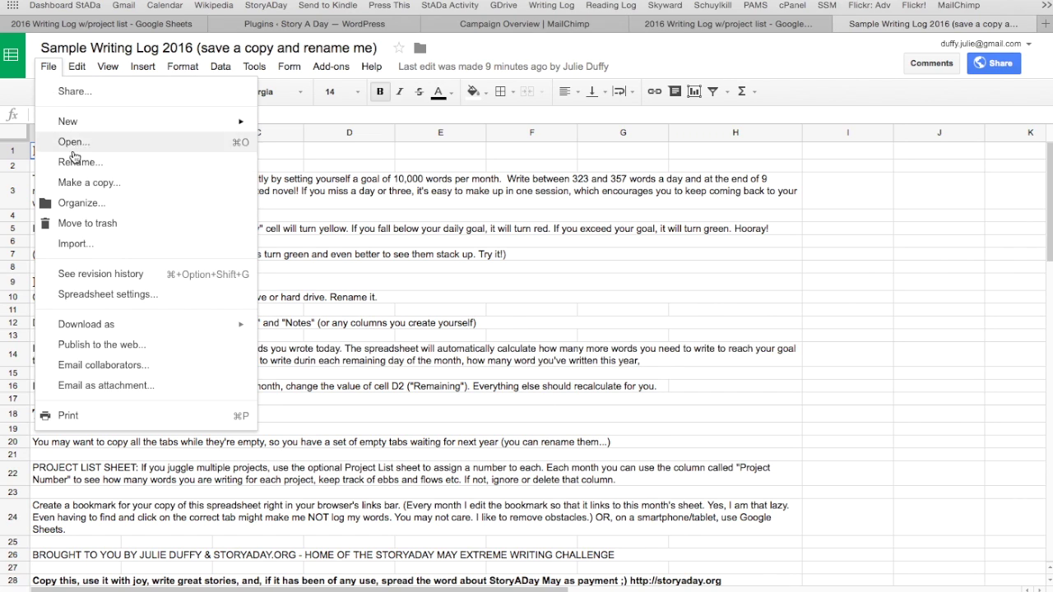
{"action": "left_click", "coordinate": [75, 182]}
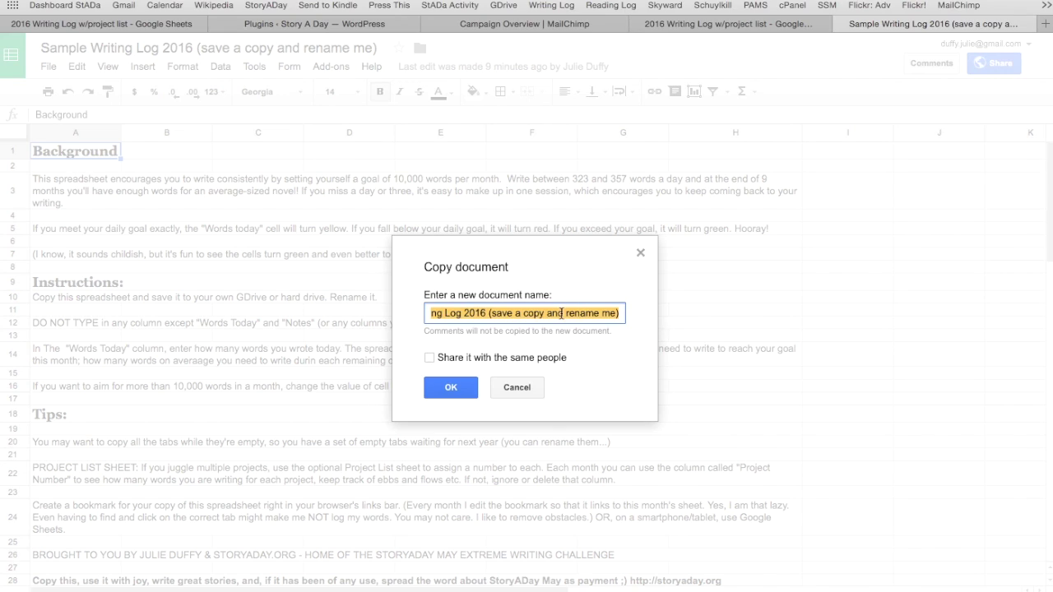
{"action": "left_click", "coordinate": [472, 313]}
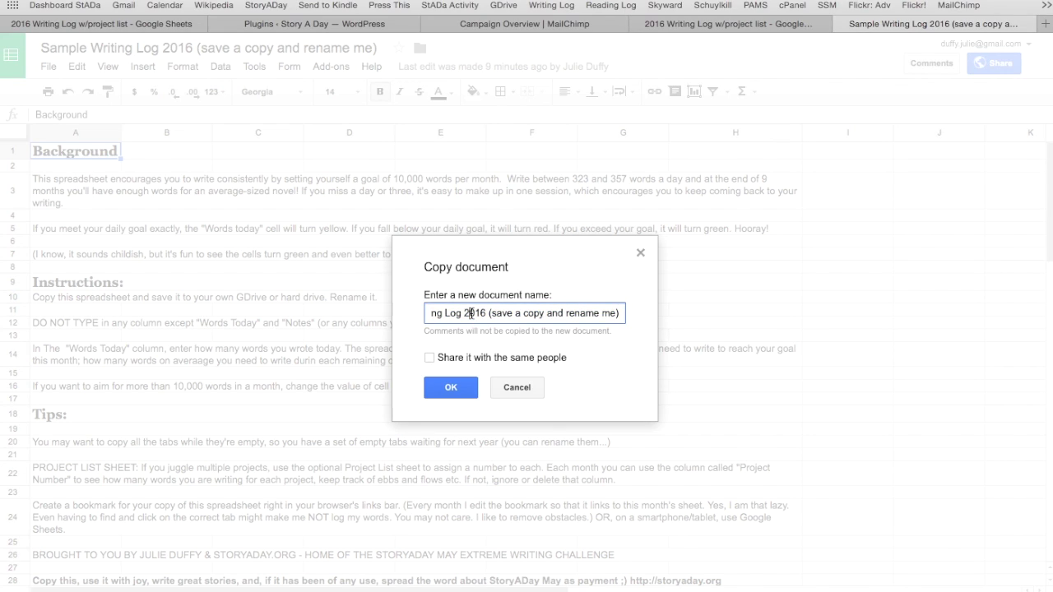
{"action": "key", "text": "super+Left"}
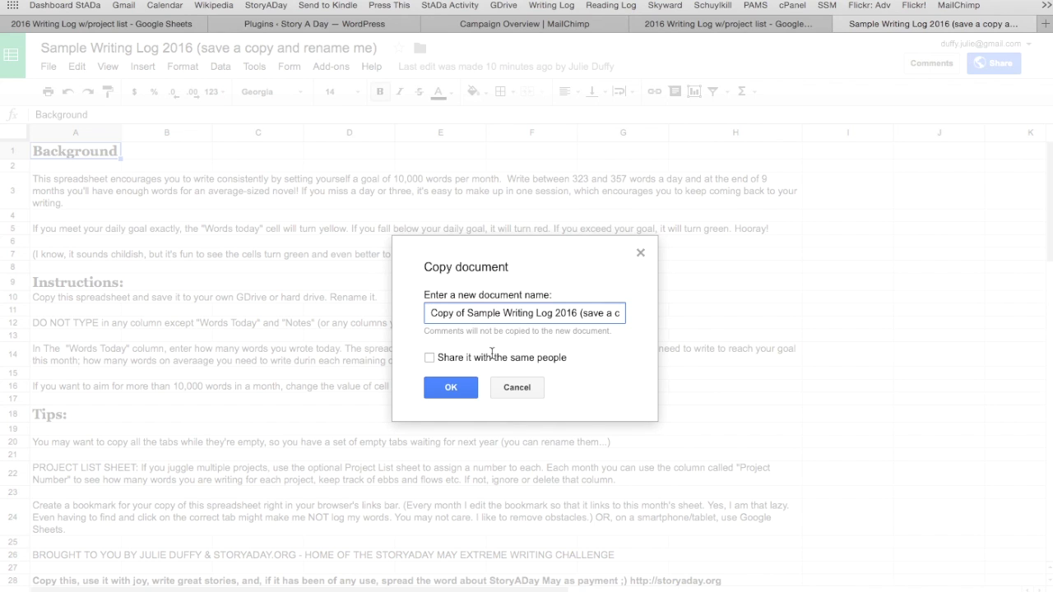
{"action": "left_click", "coordinate": [520, 385]}
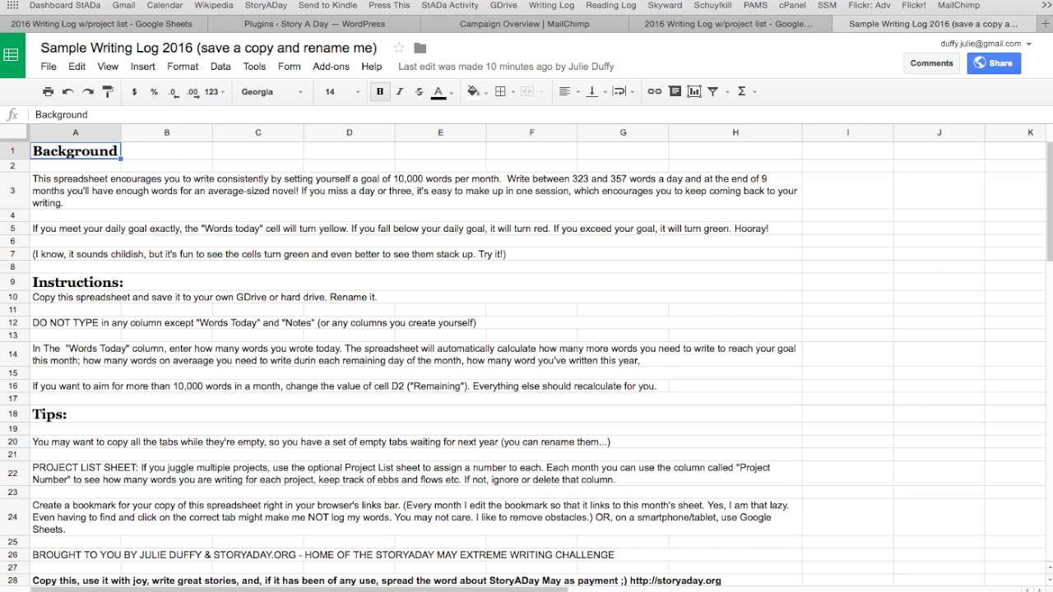
Open the 2016 Writing Log w/project list from Google Drive and show its January sheet.
{"action": "left_click", "coordinate": [503, 5]}
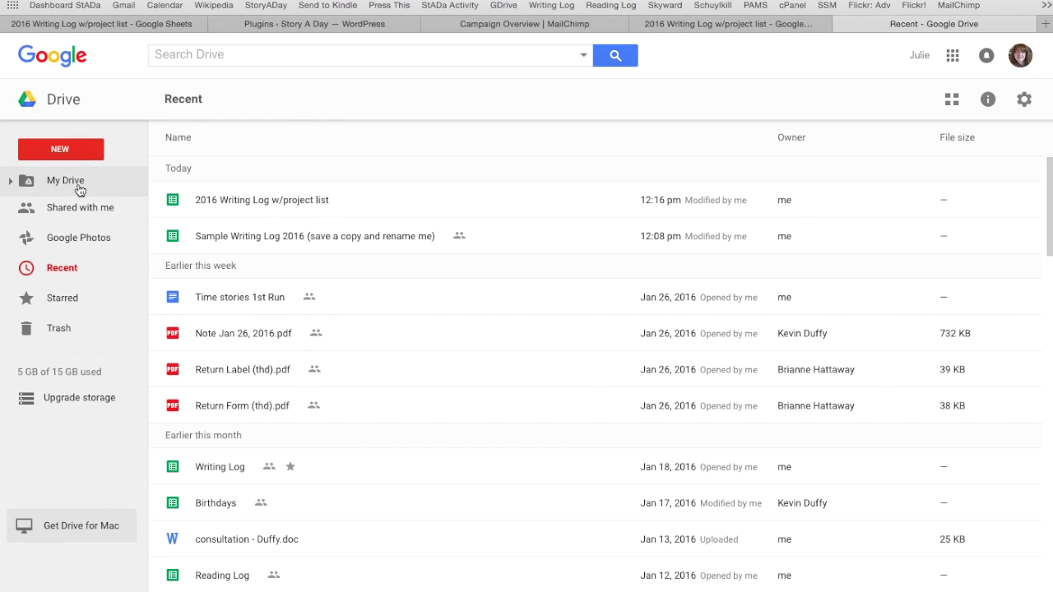
{"action": "left_click", "coordinate": [235, 205]}
{"action": "double_click", "coordinate": [235, 204]}
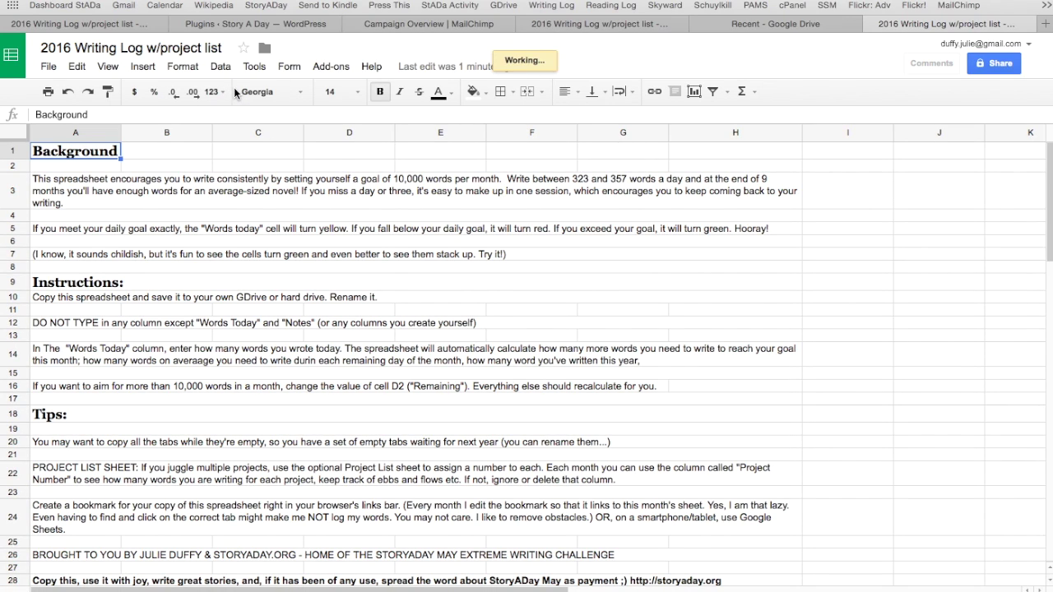
{"action": "left_click", "coordinate": [208, 584]}
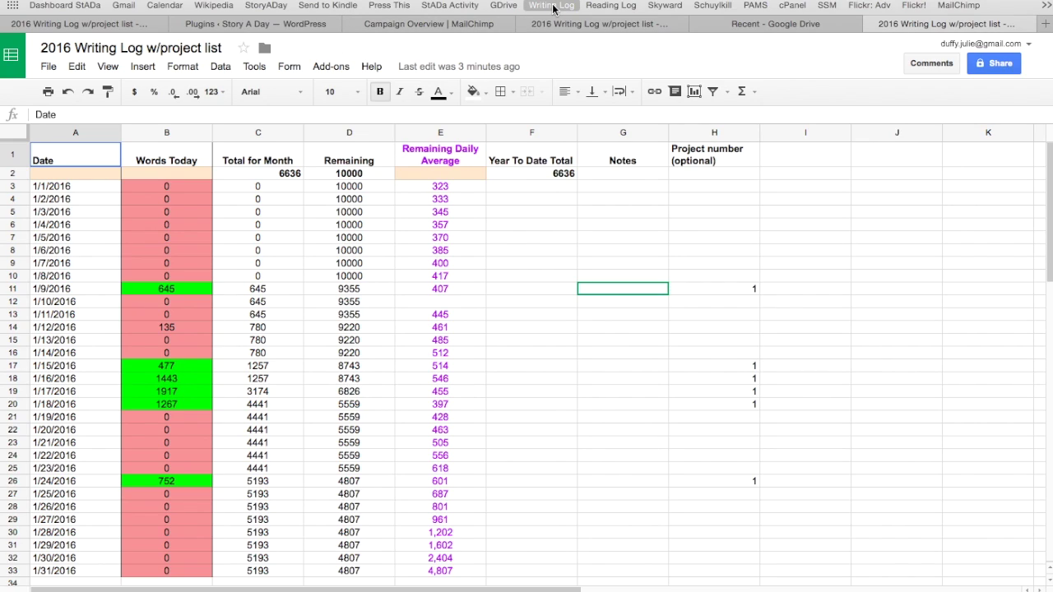
Change the January 16 Total for Month formula to =sum(C17+B21) without confirming it.
{"action": "left_click", "coordinate": [154, 496]}
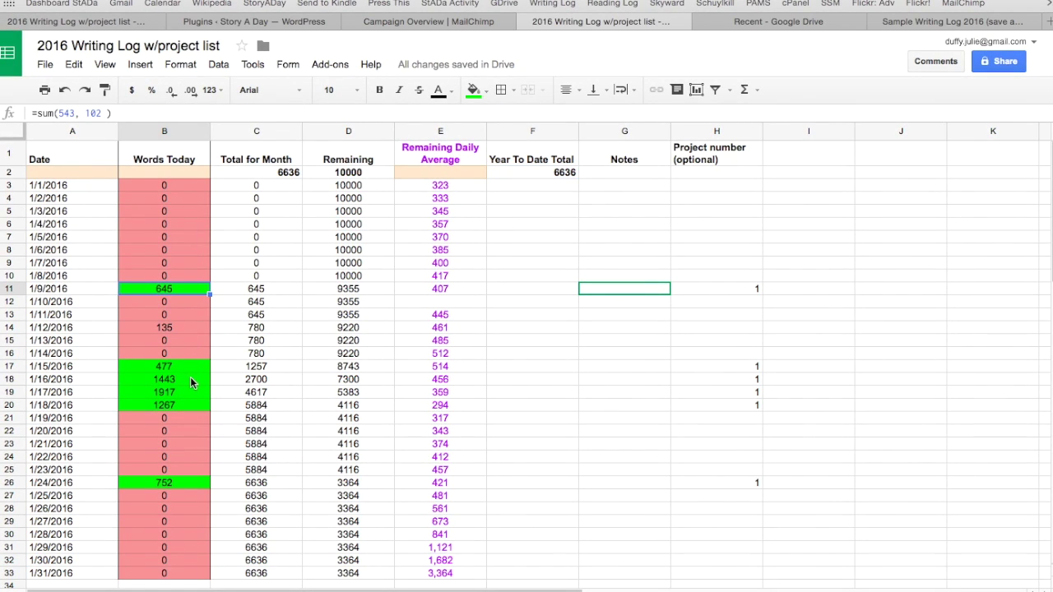
{"action": "left_click", "coordinate": [193, 379]}
{"action": "left_click", "coordinate": [257, 384]}
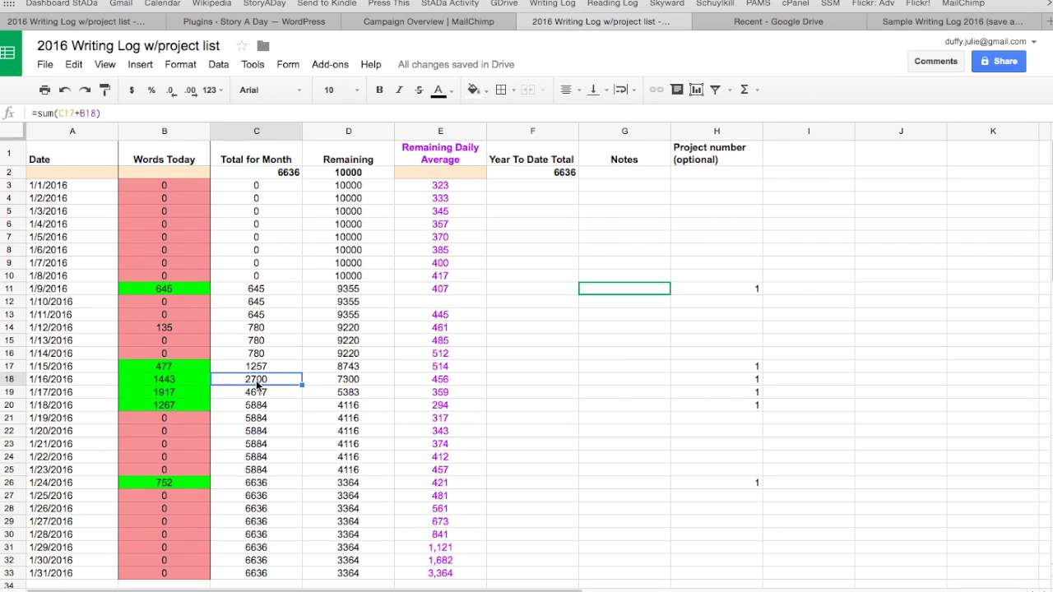
{"action": "left_click", "coordinate": [83, 113]}
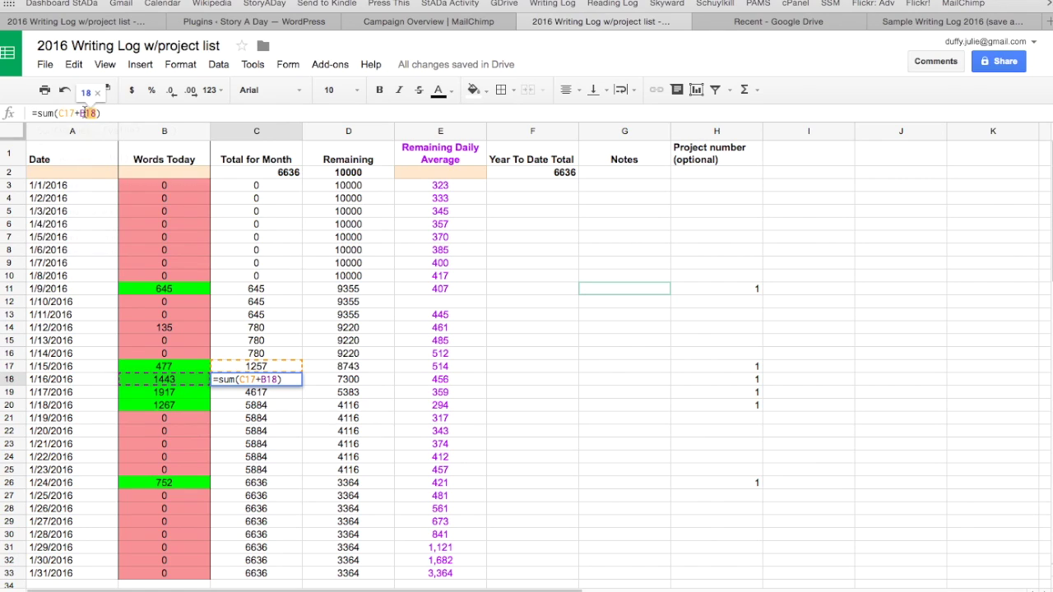
{"action": "type", "text": "B21"}
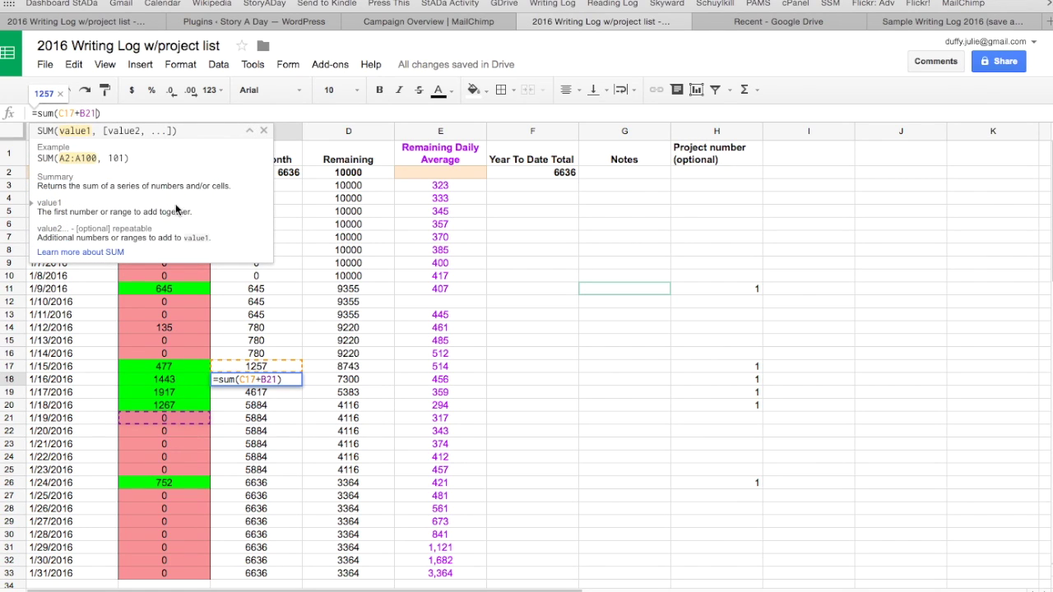
{"action": "left_click", "coordinate": [221, 115]}
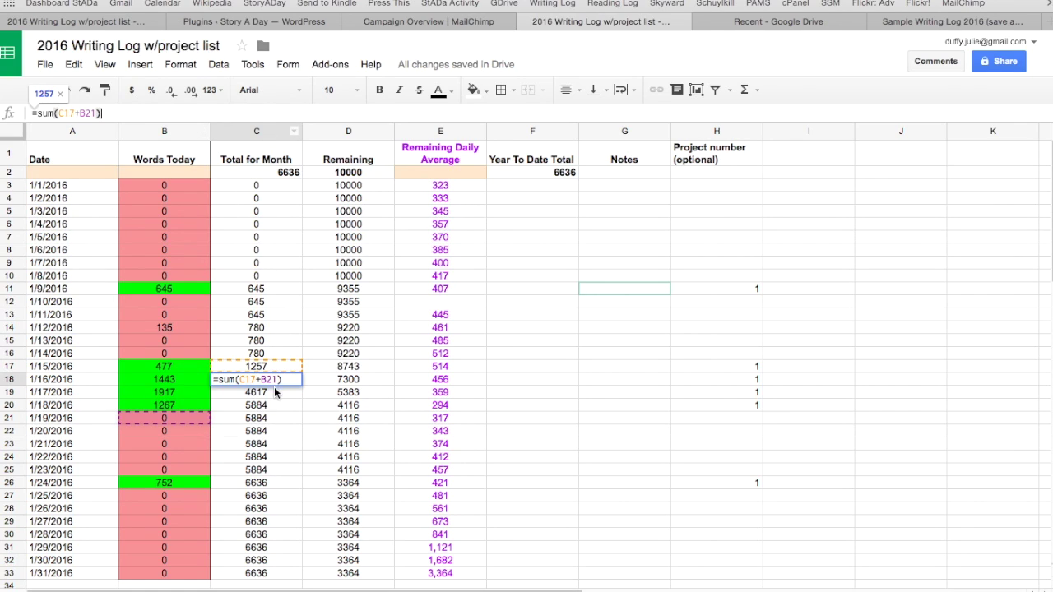
Correct the January 16 Total for Month formula to =sum(C17+B18) and confirm it.
{"action": "left_click", "coordinate": [96, 113]}
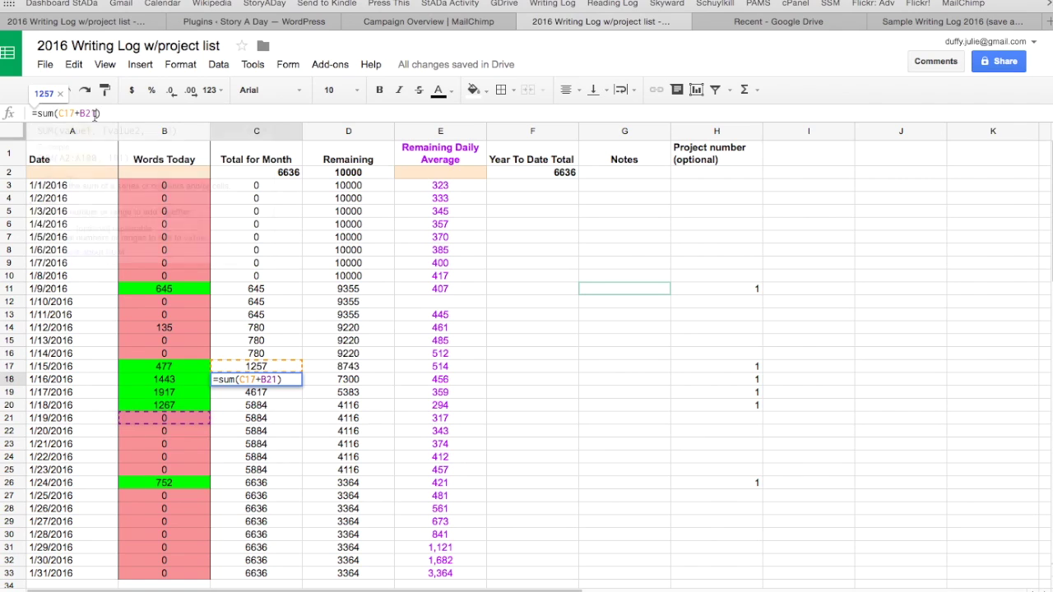
{"action": "key", "text": "BackSpace"}
{"action": "key", "text": "BackSpace"}
{"action": "type", "text": "1"}
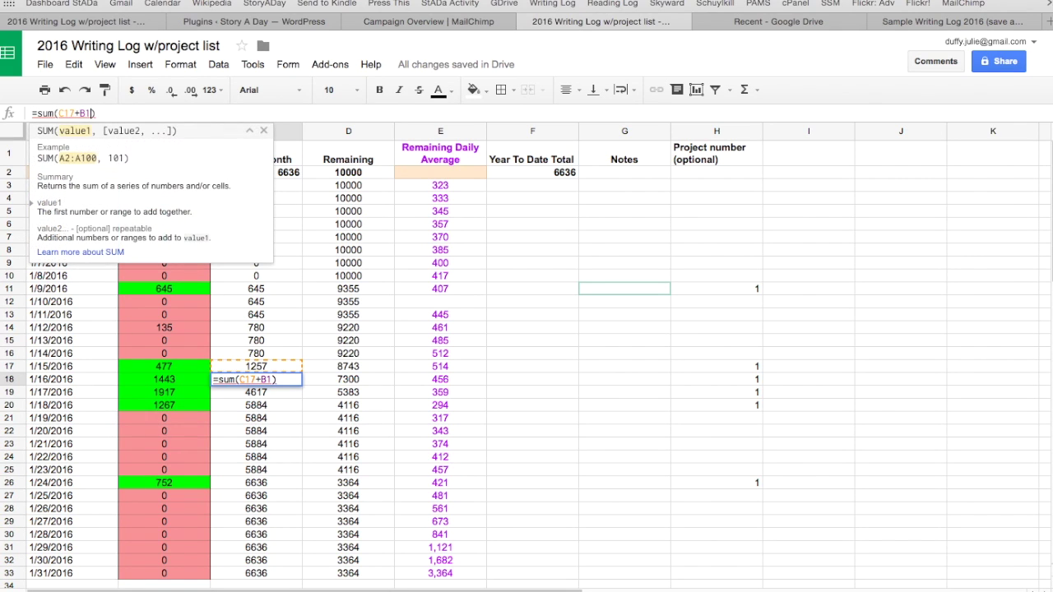
{"action": "type", "text": "8"}
{"action": "key", "text": "Tab"}
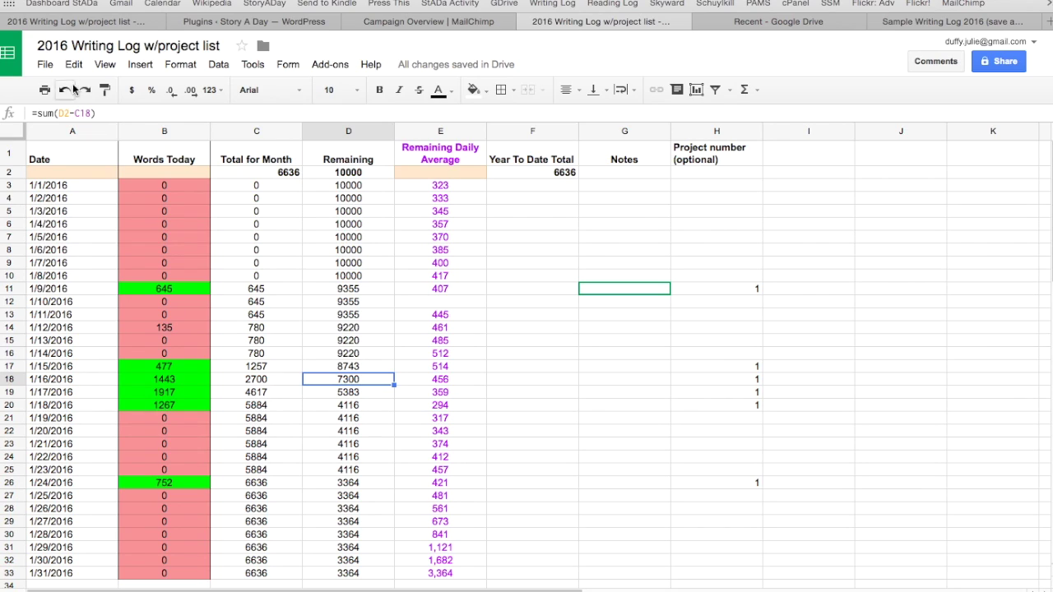
Check the Total for Month formulas for several January dates and compare the January sheets of the project list log and the sample log.
{"action": "left_click", "coordinate": [256, 482]}
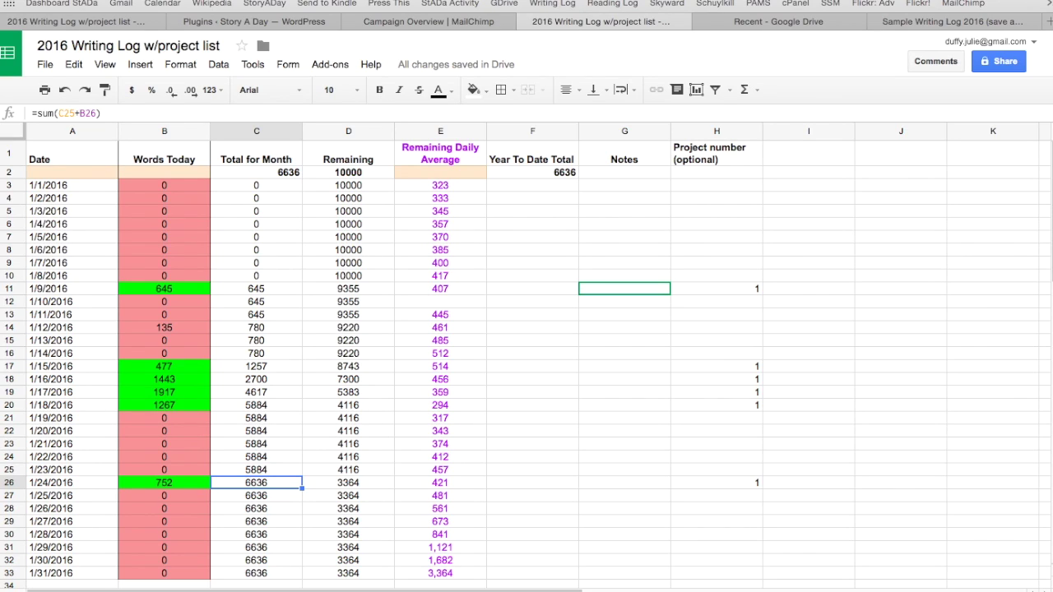
{"action": "left_click", "coordinate": [269, 382]}
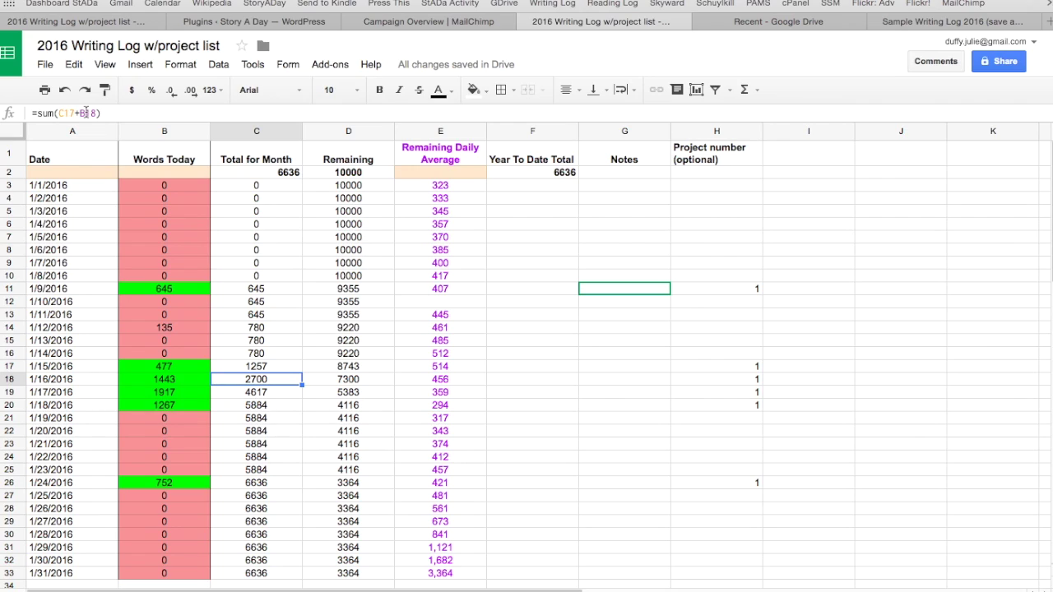
{"action": "left_click", "coordinate": [925, 25]}
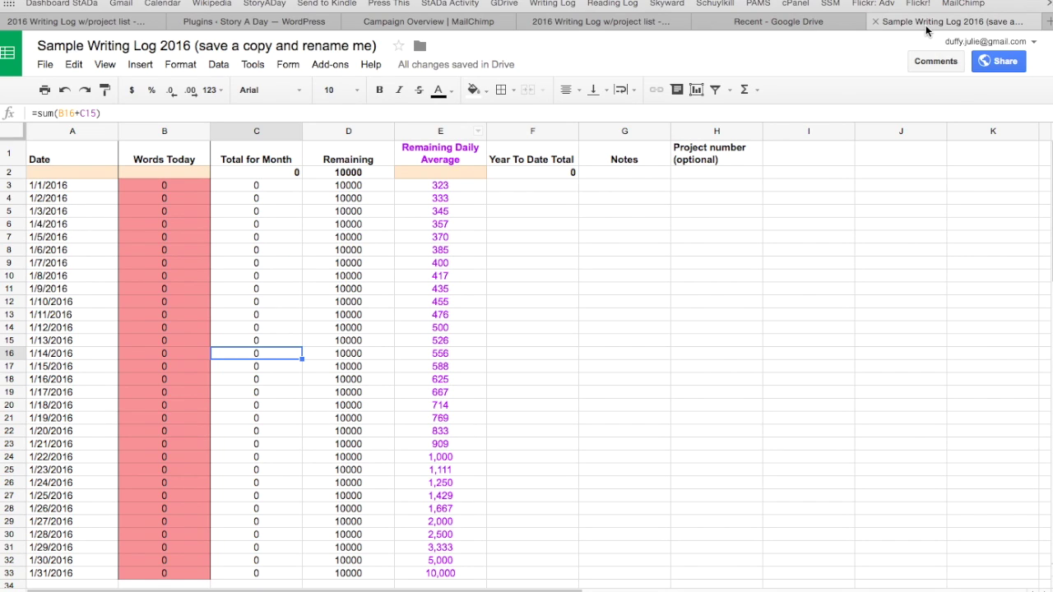
{"action": "left_click", "coordinate": [117, 23]}
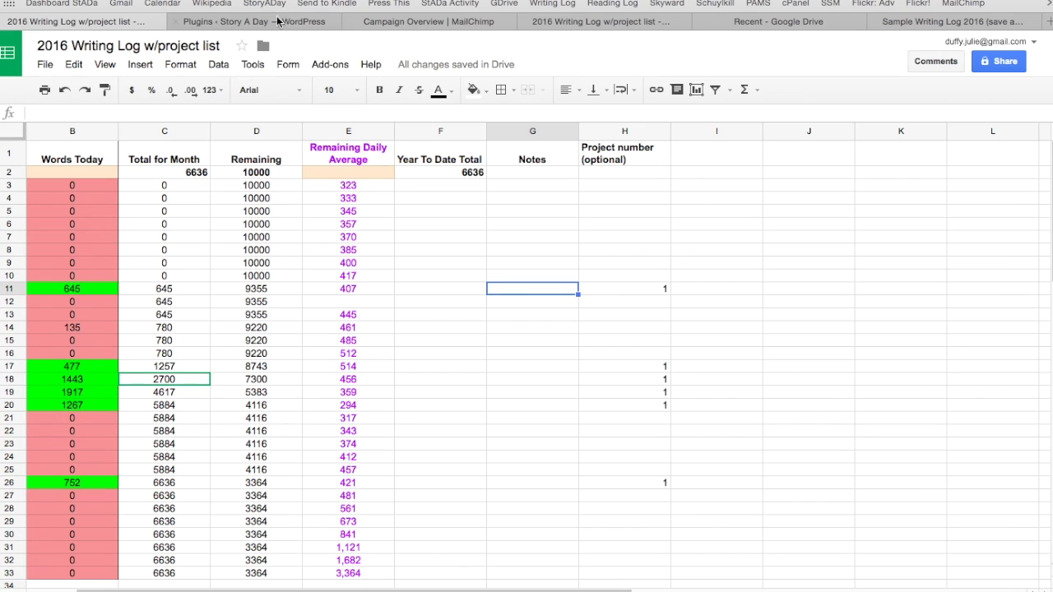
{"action": "left_click", "coordinate": [539, 23]}
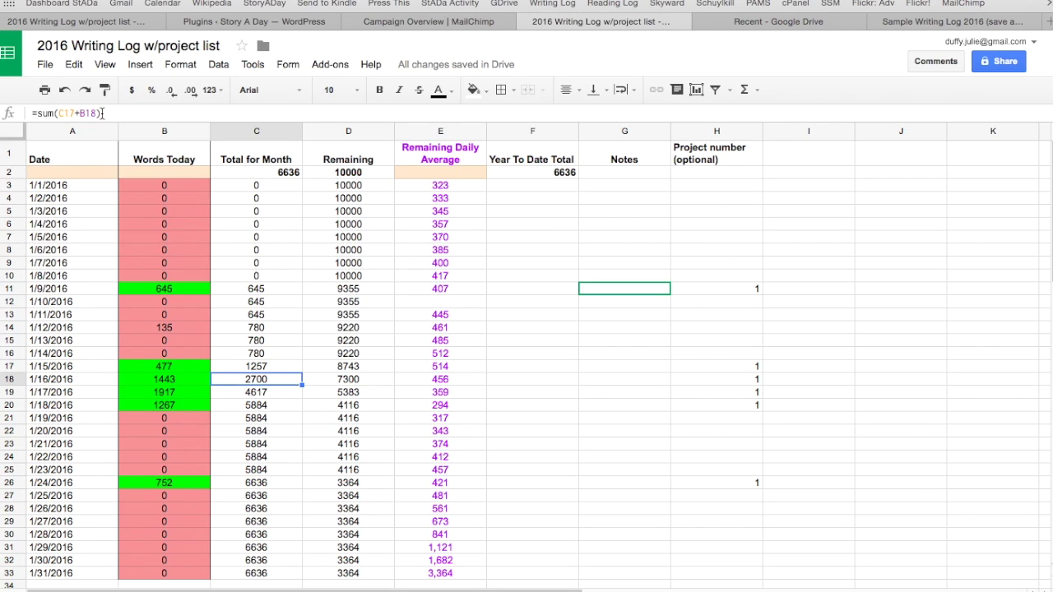
{"action": "left_click", "coordinate": [290, 444]}
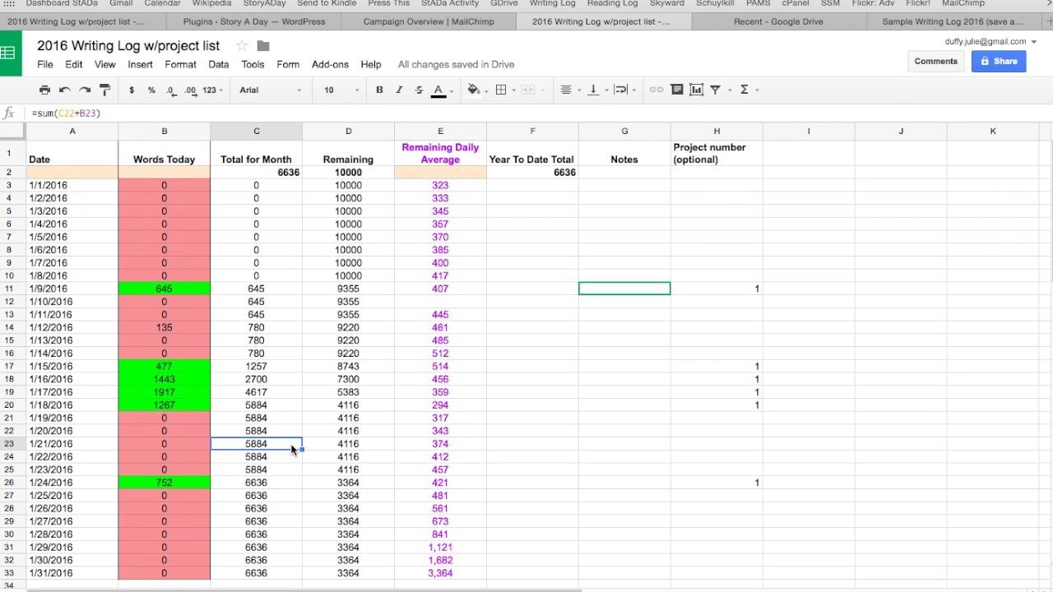